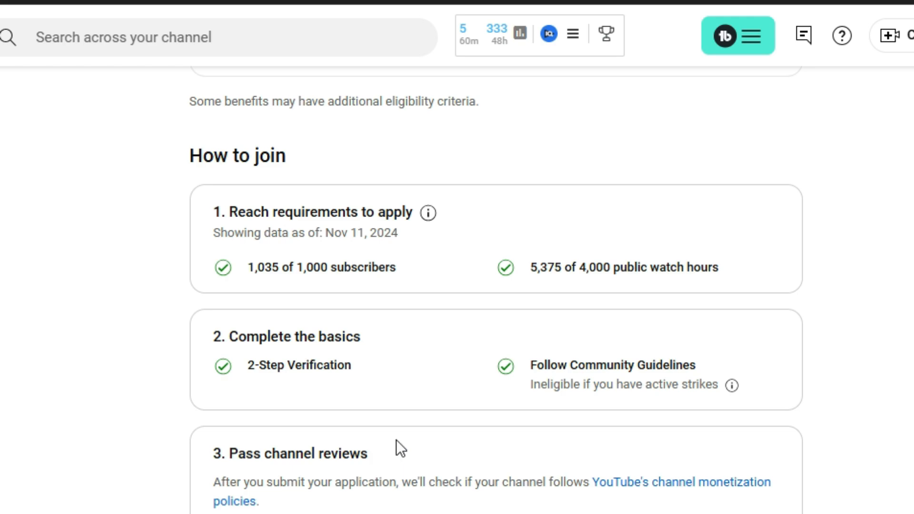
Step: Start the YouTube Partner Program application from the top of the Earn page
scroll(396, 440, "up", 5)
scroll(398, 438, "up", 5)
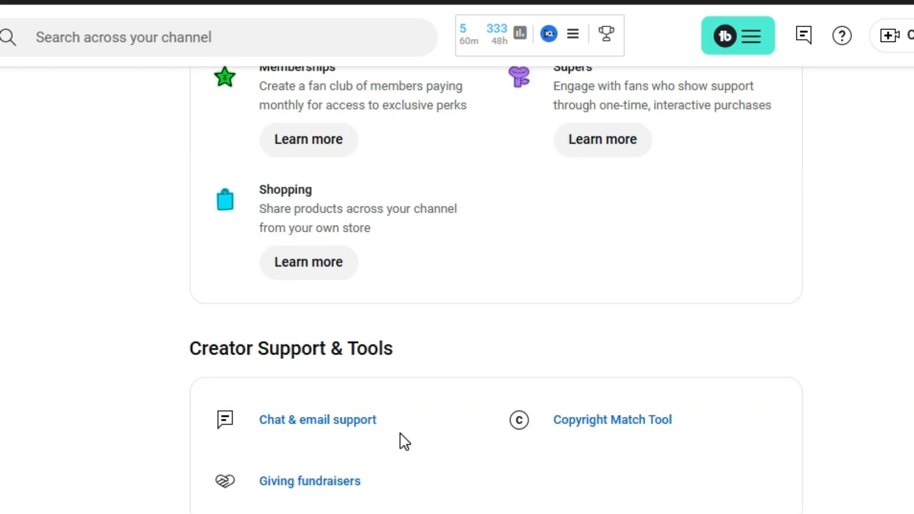
scroll(400, 433, "up", 5)
scroll(404, 430, "up", 5)
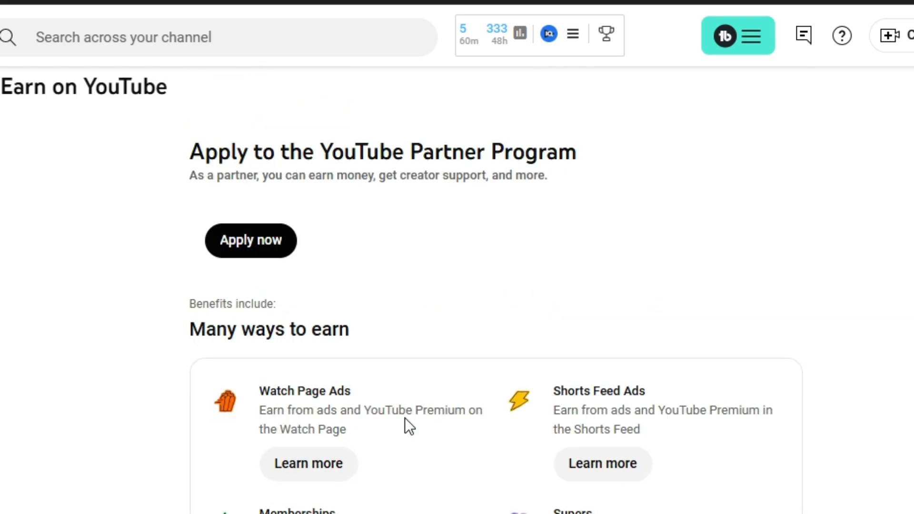
scroll(411, 410, "up", 1)
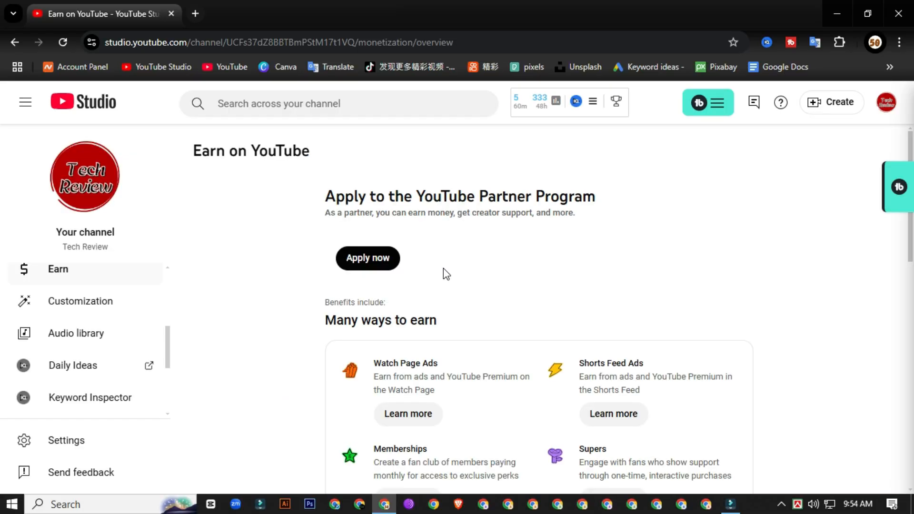
left_click(375, 258)
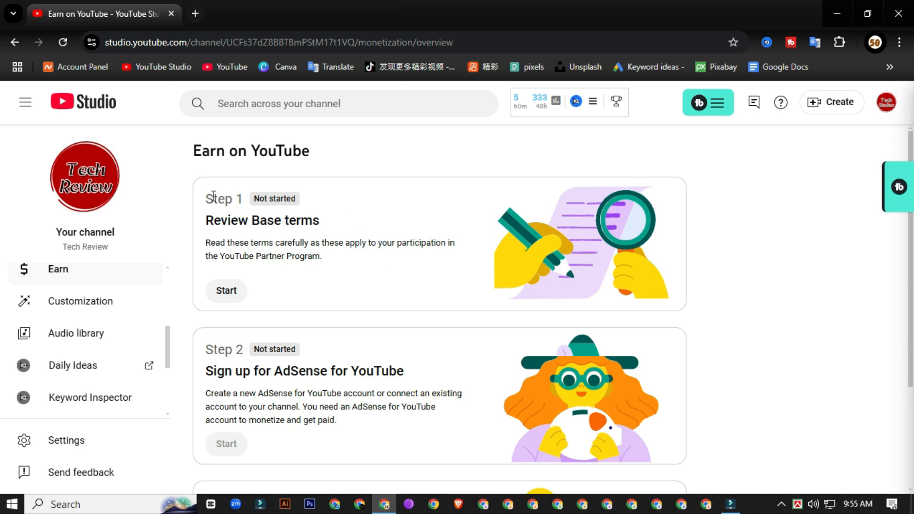
Step: Look over the three setup steps and begin Step 1, reviewing the Base terms
scroll(282, 227, "down", 3)
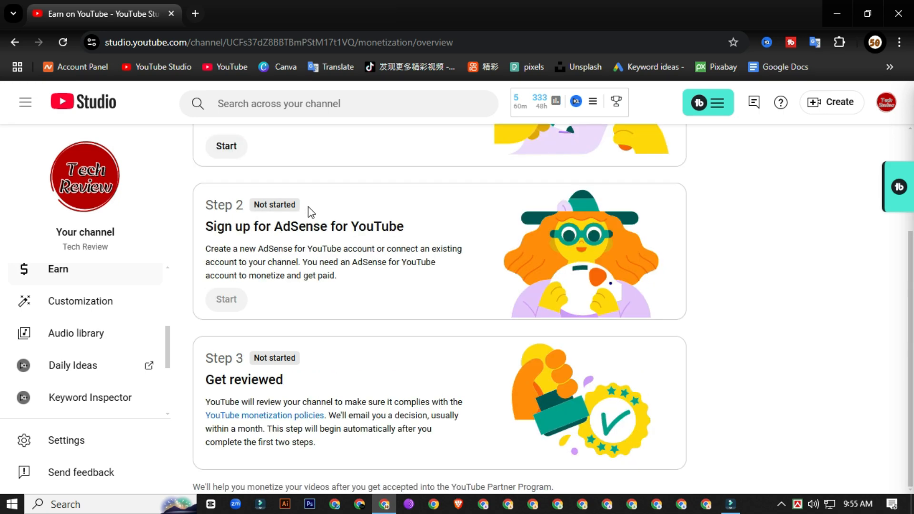
scroll(296, 341, "up", 3)
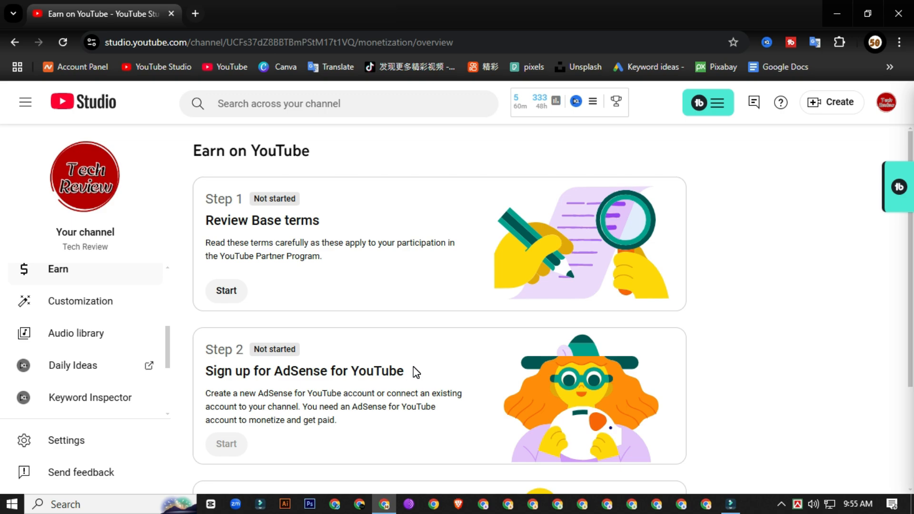
scroll(216, 377, "down", 3)
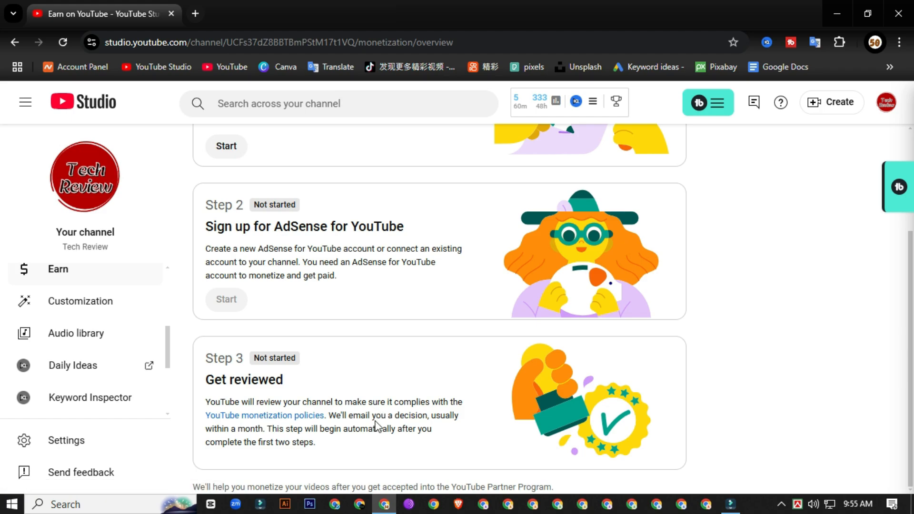
scroll(376, 421, "up", 3)
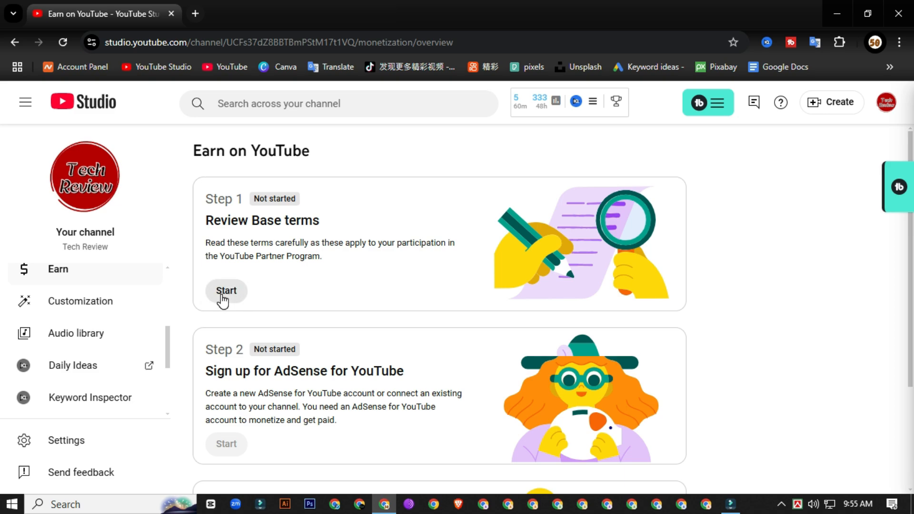
left_click(230, 295)
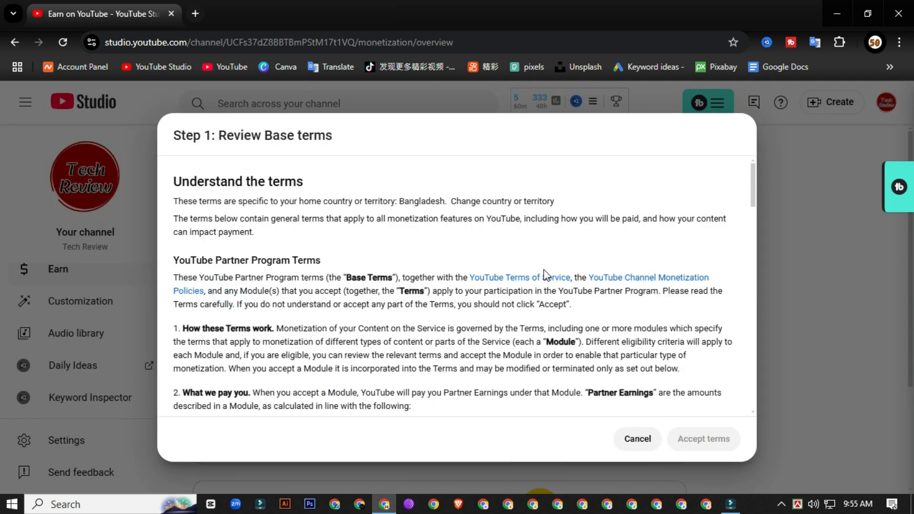
Step: Tick 'I accept the Base terms' and accept them, completing Step 1
scroll(443, 302, "down", 10)
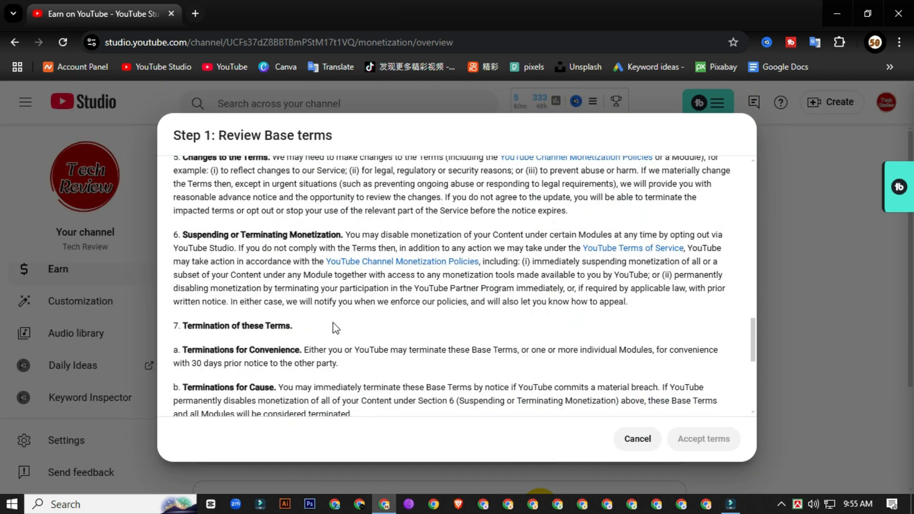
scroll(328, 331, "down", 5)
scroll(305, 324, "up", 15)
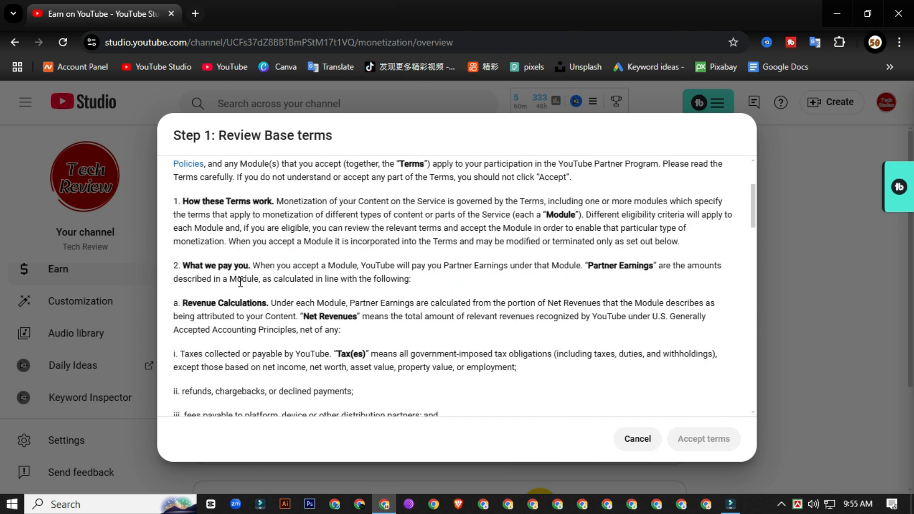
scroll(239, 281, "up", 3)
scroll(237, 285, "down", 20)
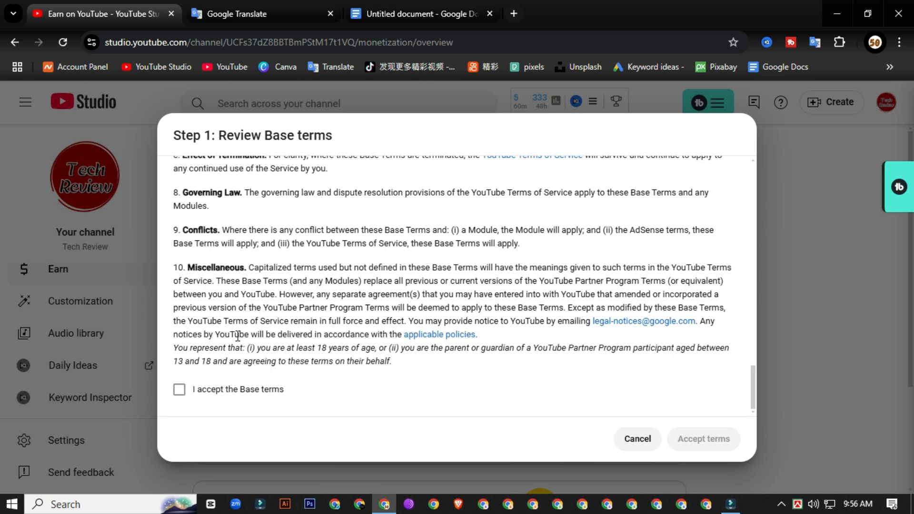
left_click(179, 389)
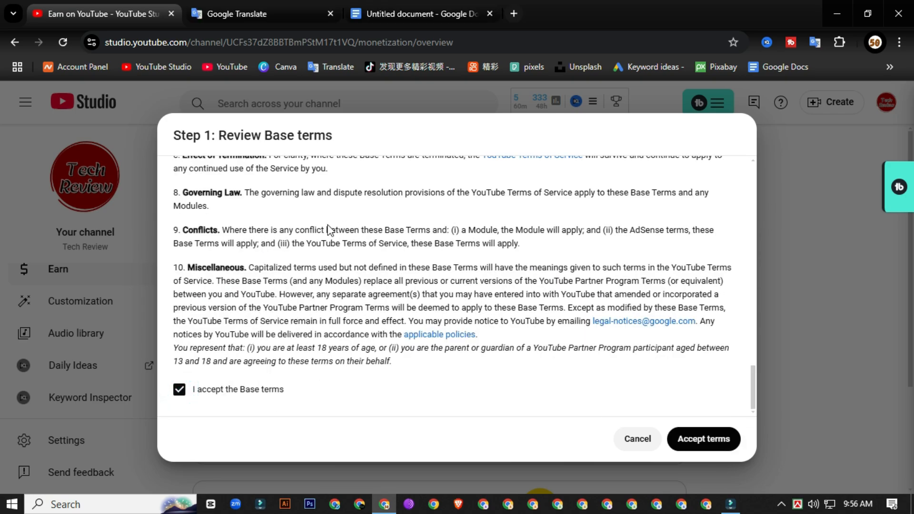
scroll(307, 312, "up", 20)
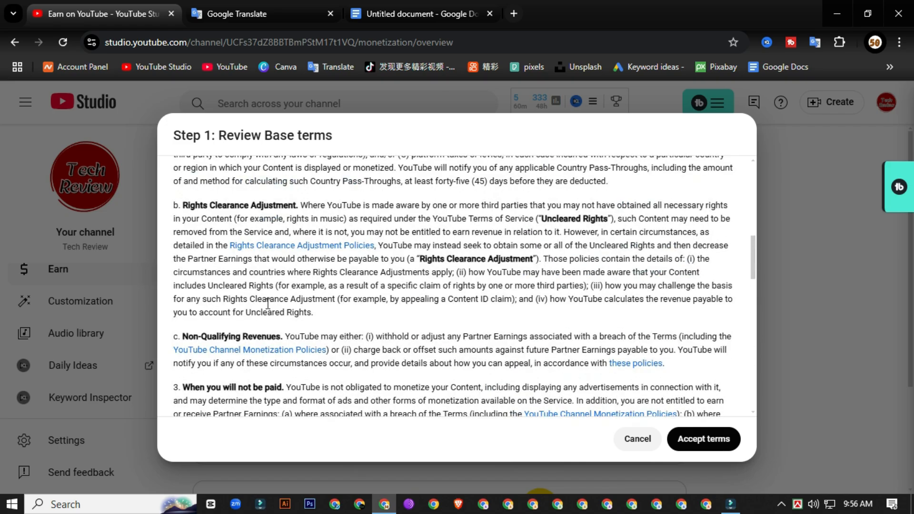
scroll(280, 295, "down", 20)
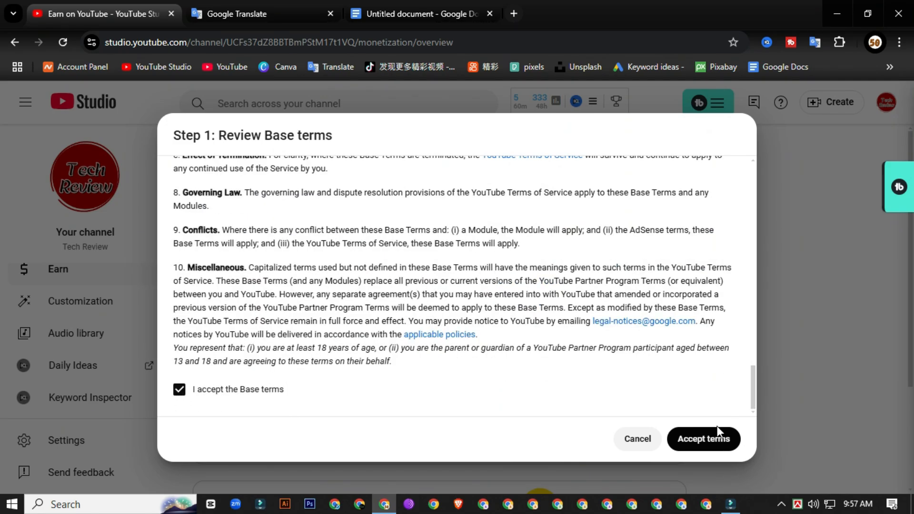
left_click(708, 440)
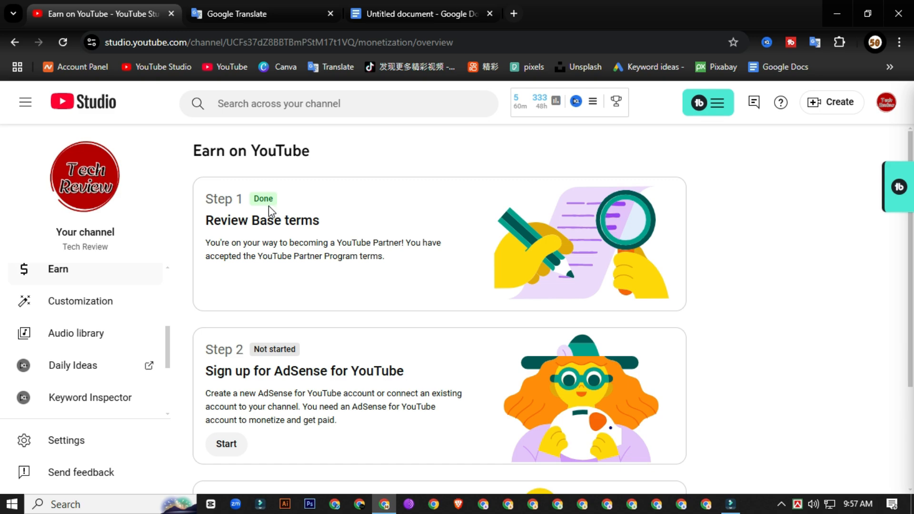
Step: Start Step 2, answer 'No, I don't have an existing account', and continue to AdSense
scroll(372, 312, "down", 3)
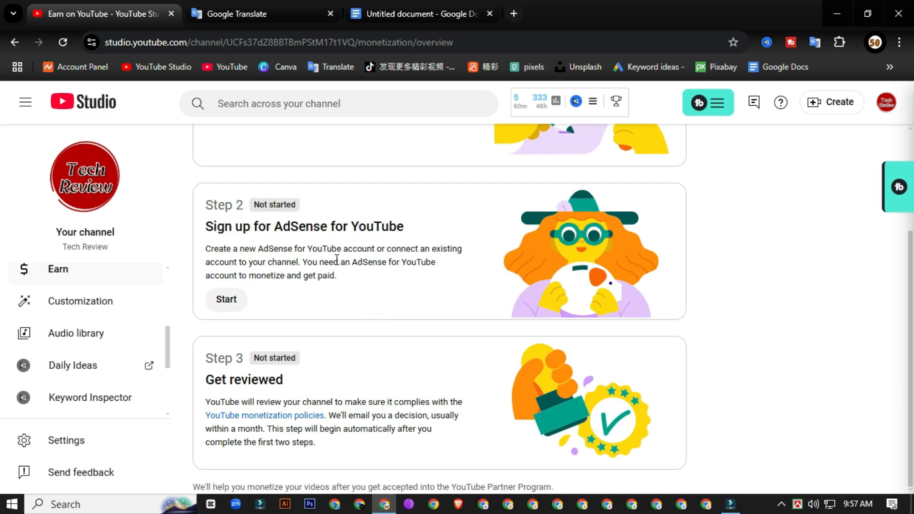
scroll(394, 274, "up", 3)
scroll(394, 286, "down", 3)
left_click(227, 305)
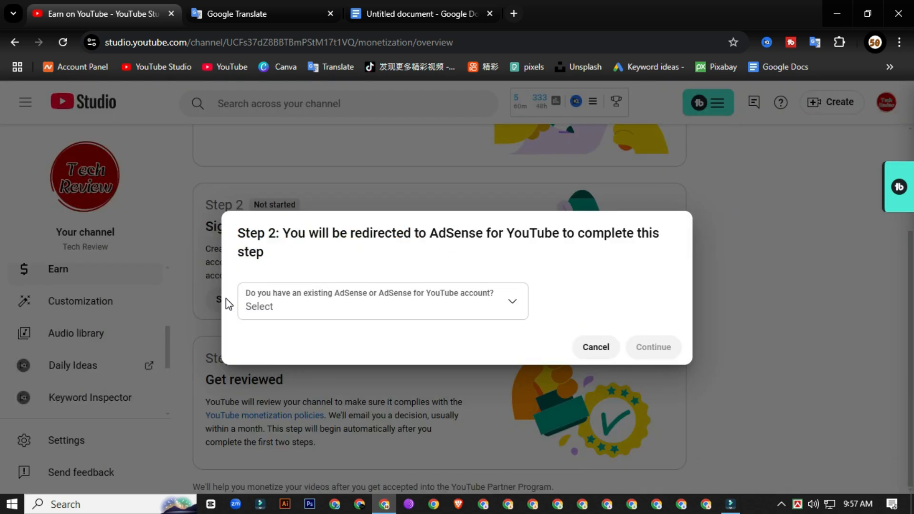
left_click(513, 302)
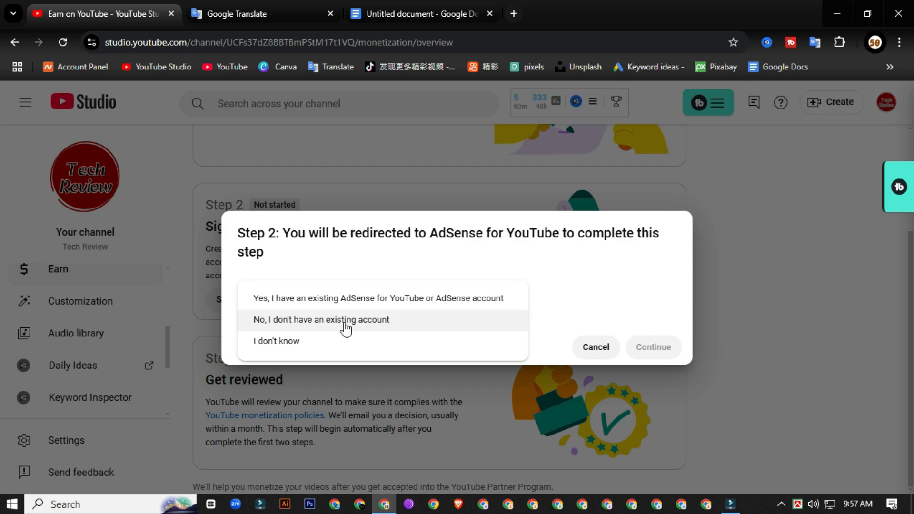
left_click(344, 323)
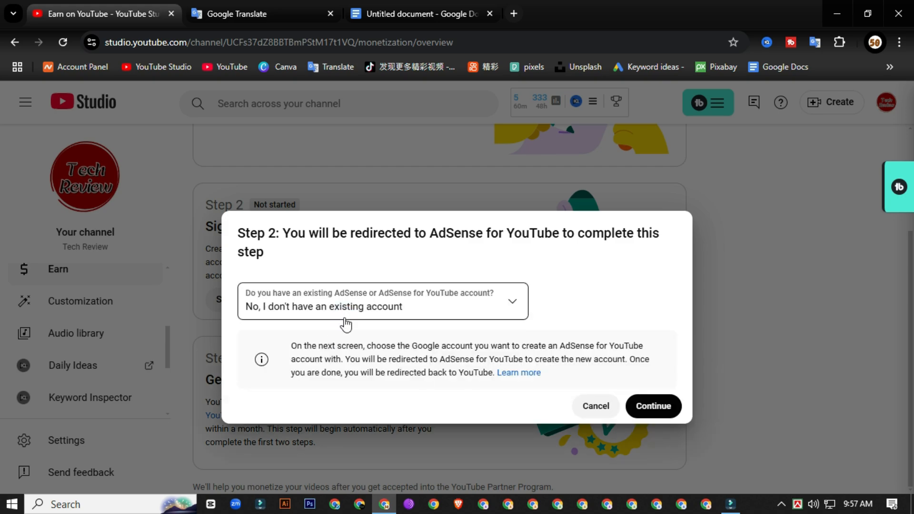
left_click(651, 408)
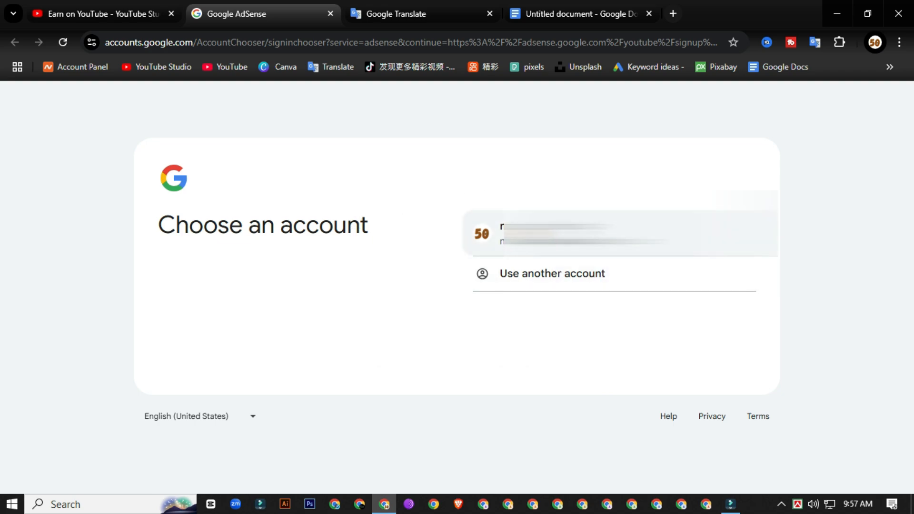
Step: Sign in with the channel's Google account and set the billing country to Bangladesh
left_click(619, 233)
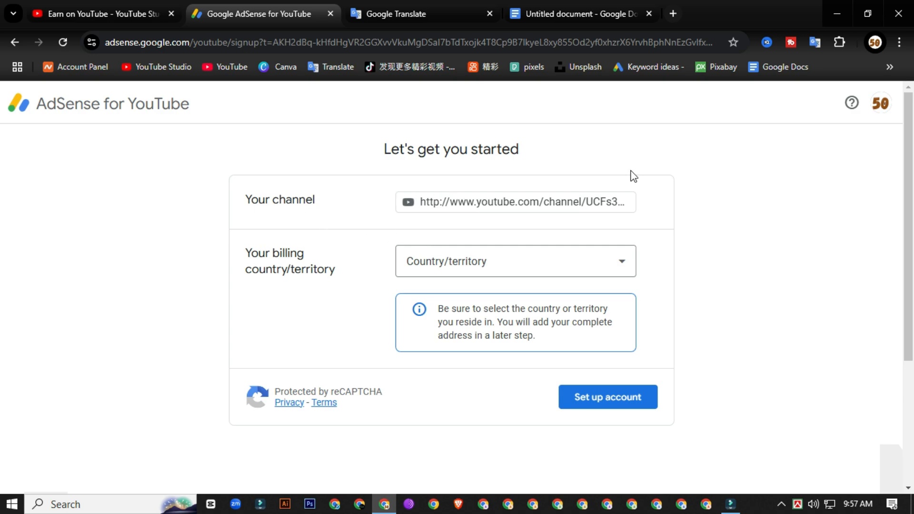
left_click(622, 261)
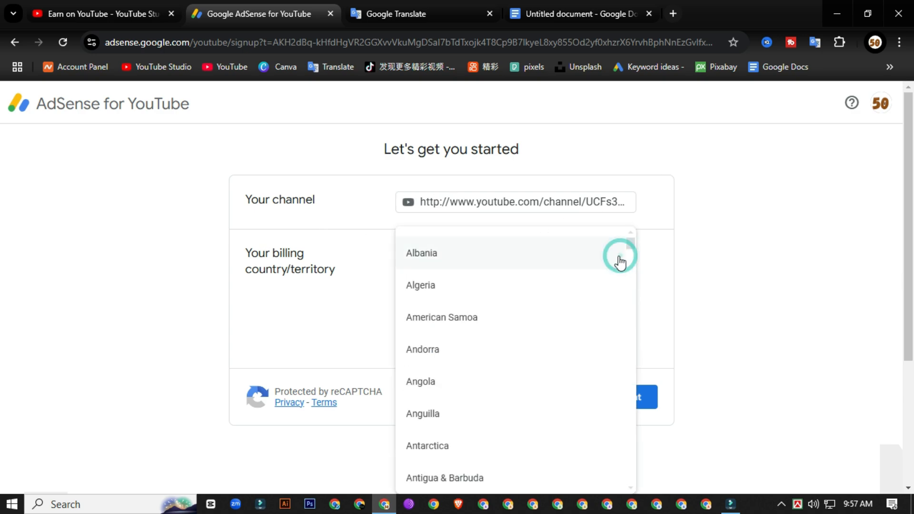
scroll(453, 367, "down", 3)
scroll(451, 370, "down", 3)
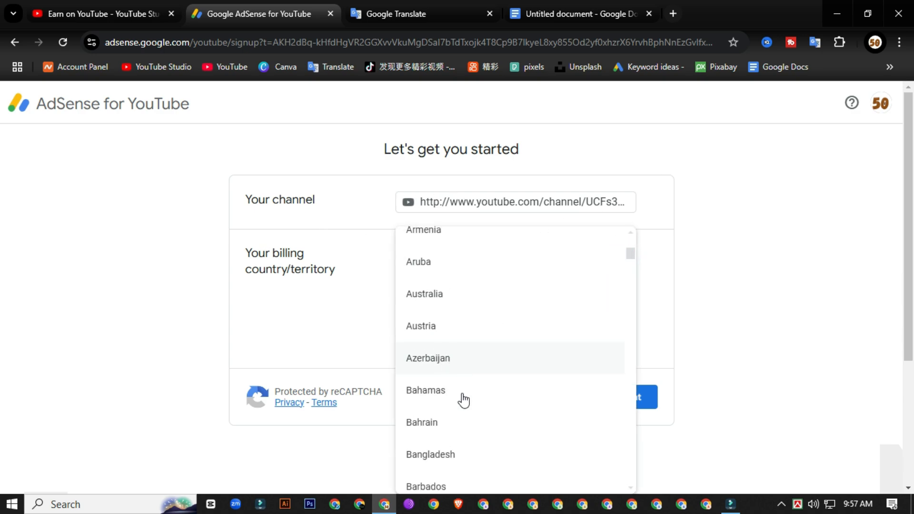
left_click(463, 457)
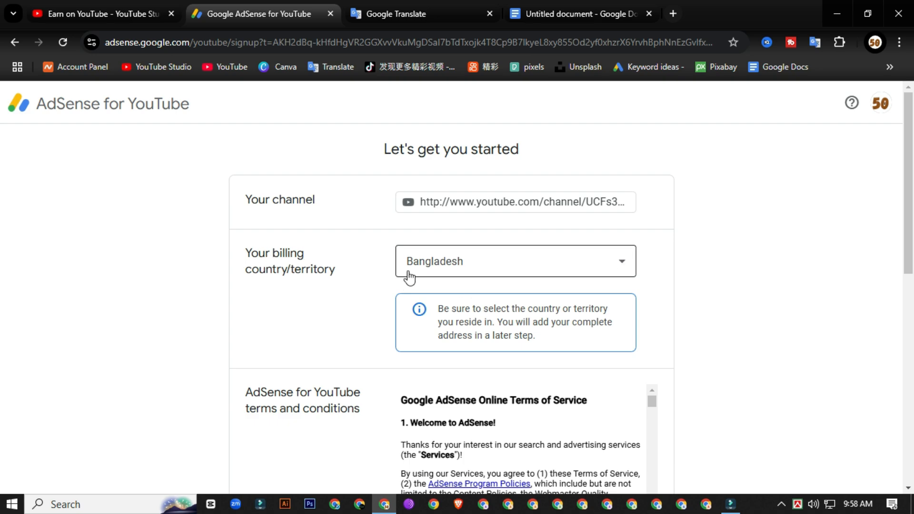
Step: Accept the AdSense terms agreement and submit with Set up account
scroll(709, 305, "down", 3)
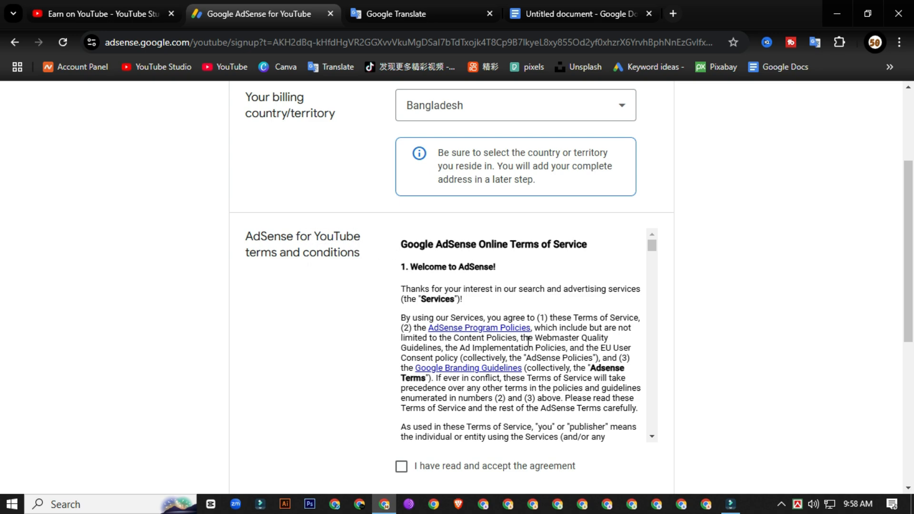
scroll(438, 270, "down", 10)
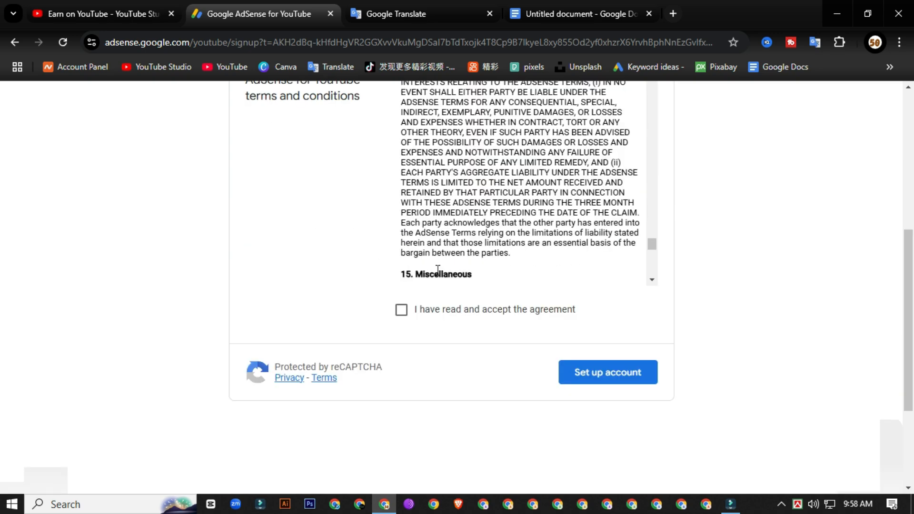
left_click(402, 310)
scroll(476, 262, "up", 10)
scroll(334, 258, "up", 7)
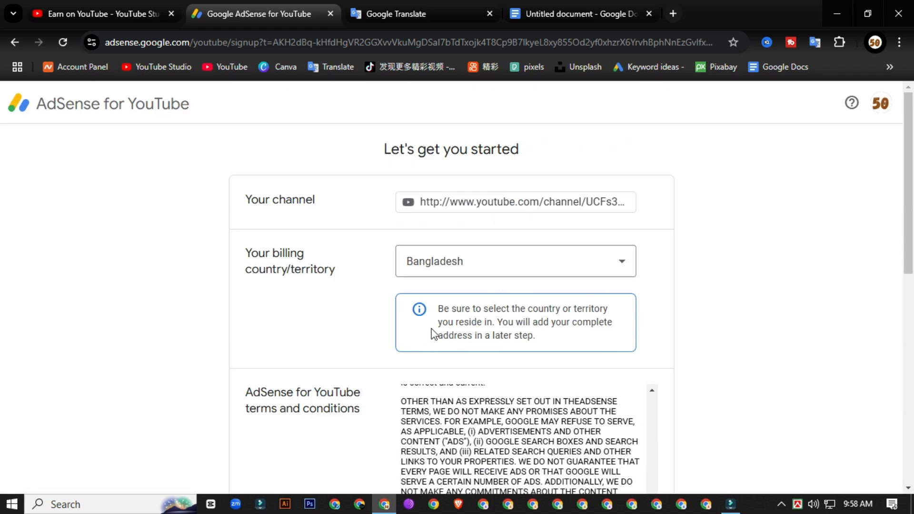
scroll(552, 296, "down", 3)
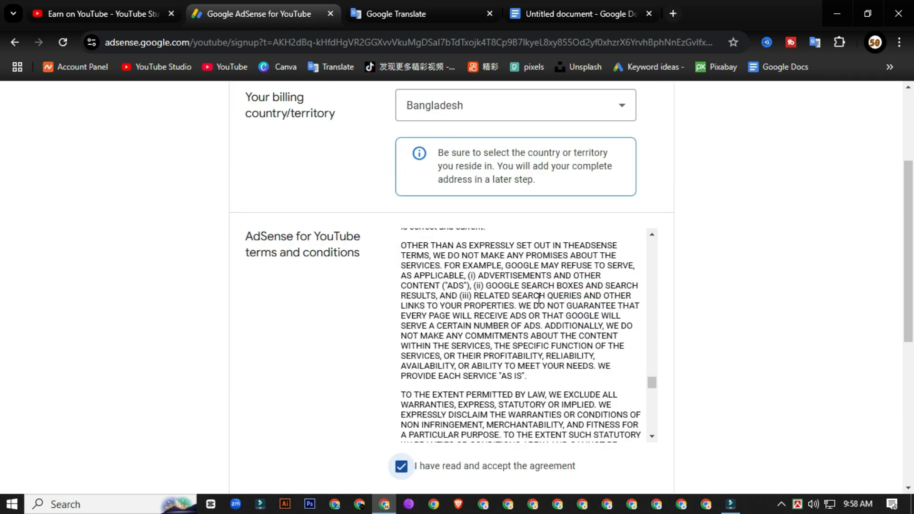
scroll(540, 289, "down", 10)
scroll(781, 359, "down", 6)
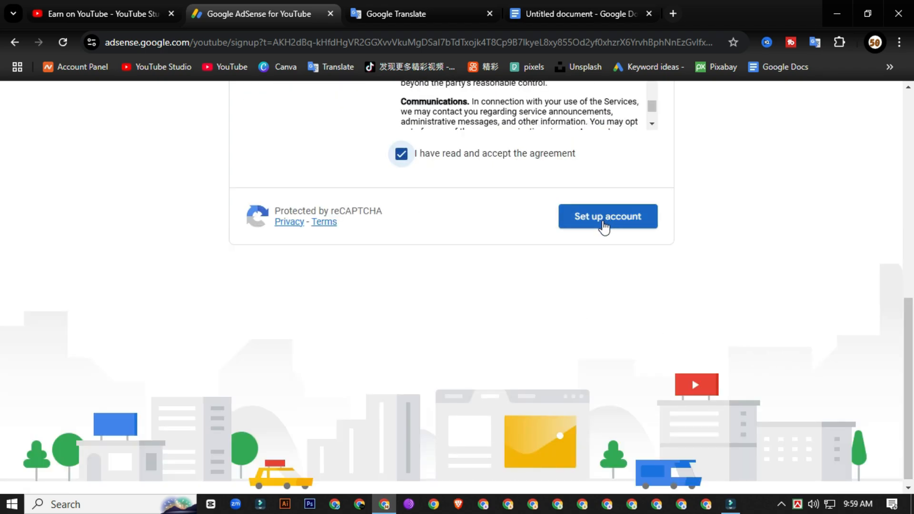
left_click(600, 218)
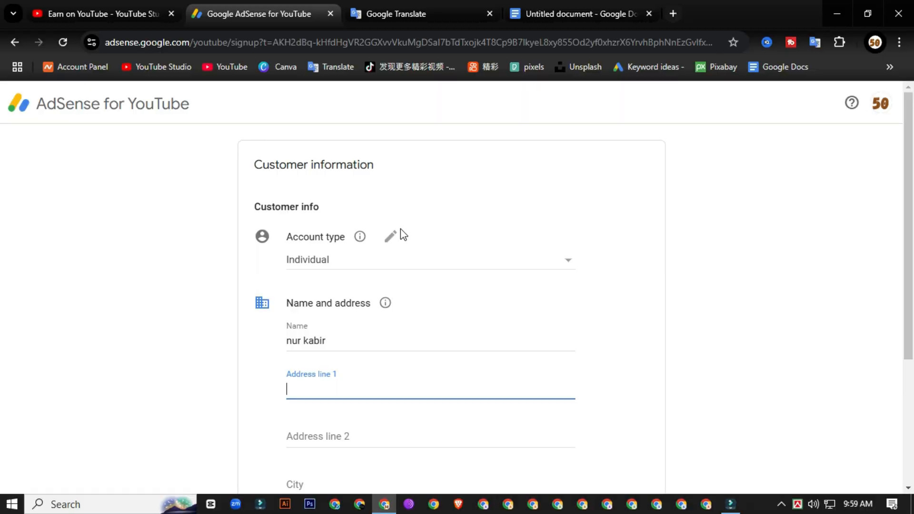
Step: Keep the account type as Individual and replace the Name field with the account holder's name
scroll(294, 300, "down", 4)
left_click(569, 265)
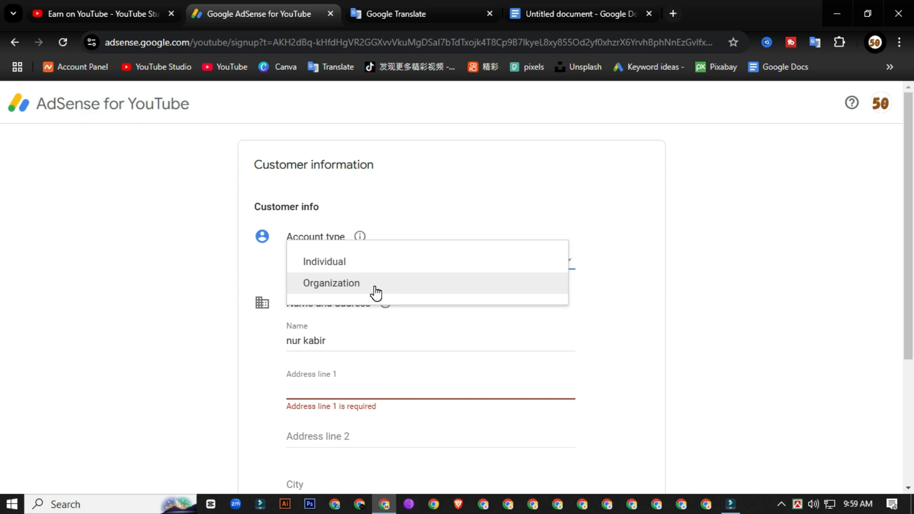
left_click(352, 261)
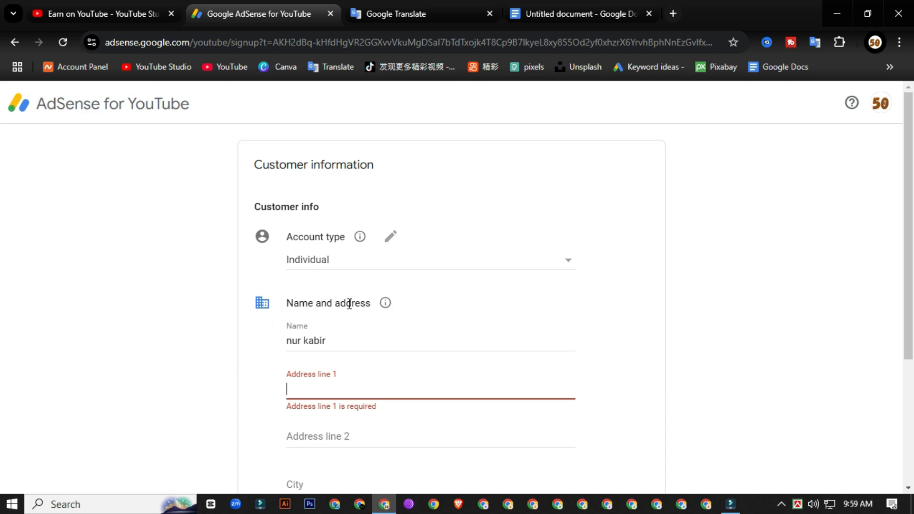
scroll(333, 314, "down", 3)
triple_click(347, 184)
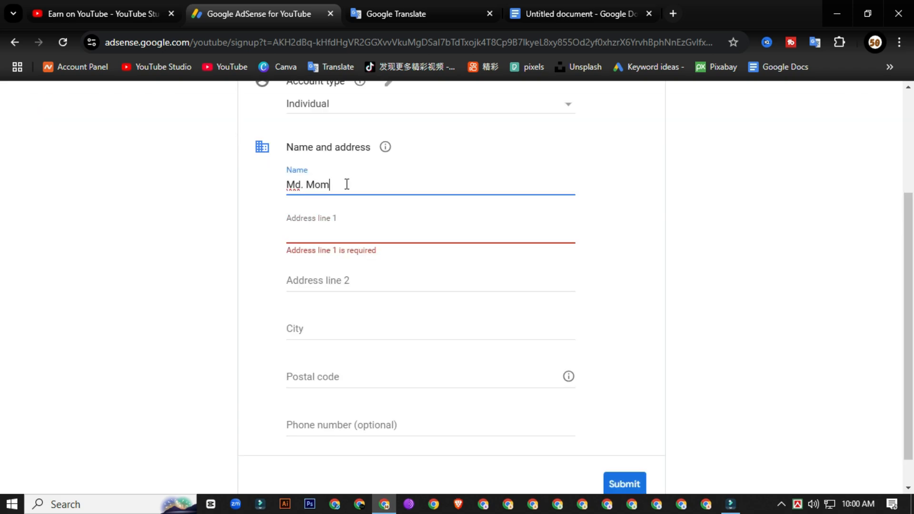
Step: Enter the village and post office in Address line 1
left_click(310, 226)
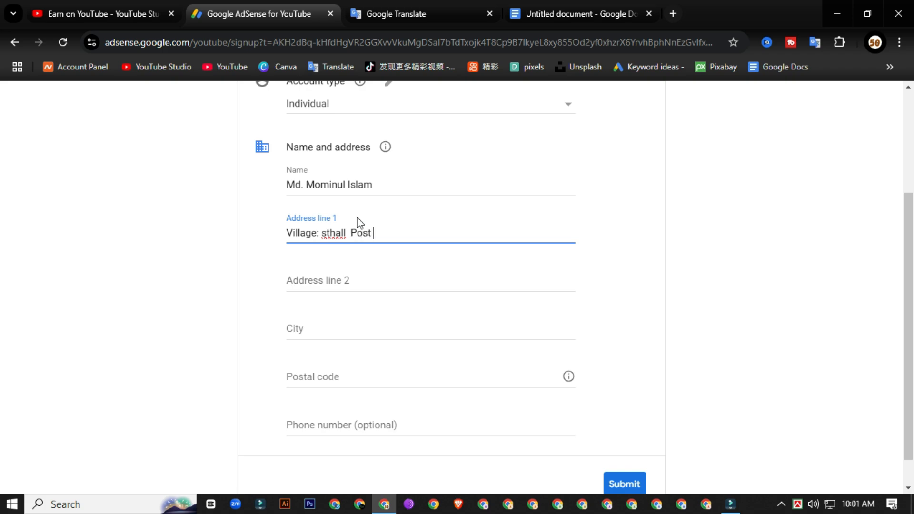
right_click(431, 232)
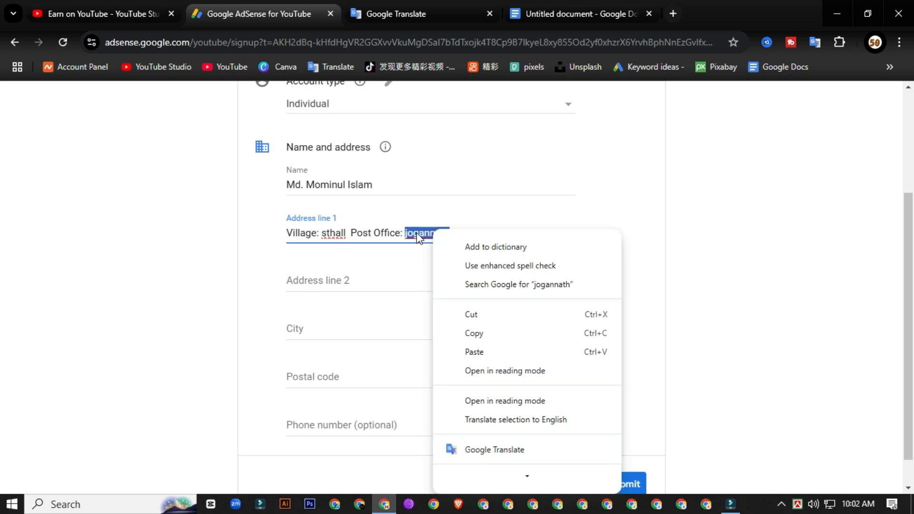
left_click(467, 228)
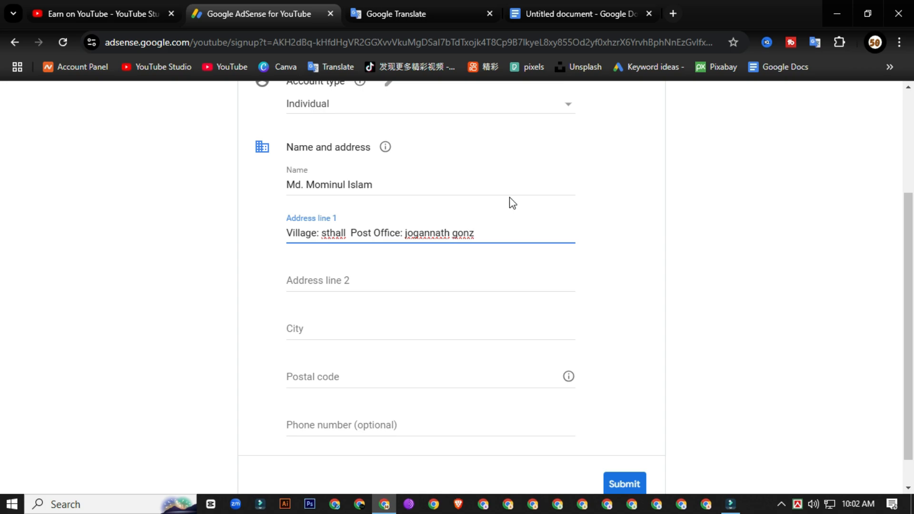
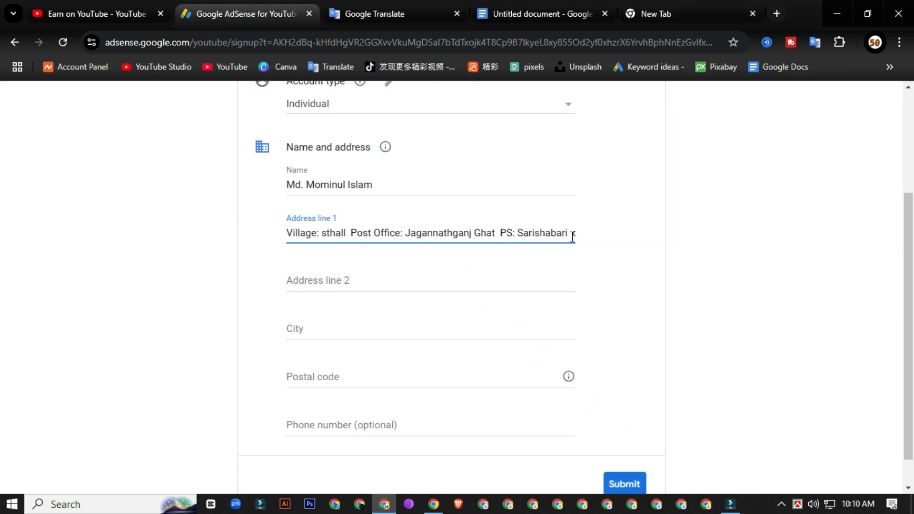
Step: Capitalise 'District' in Address line 1, leaving the second address line next
left_click(546, 233)
key("BackSpace")
type("D")
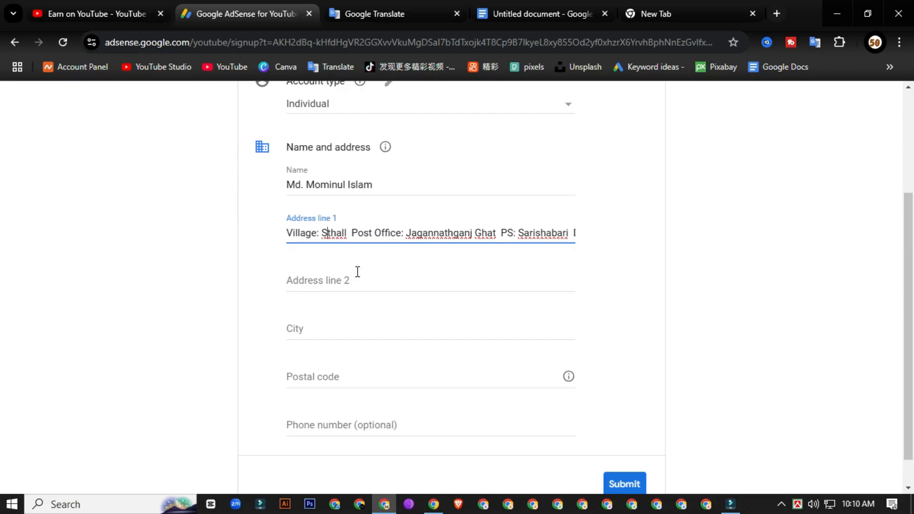
left_click(335, 276)
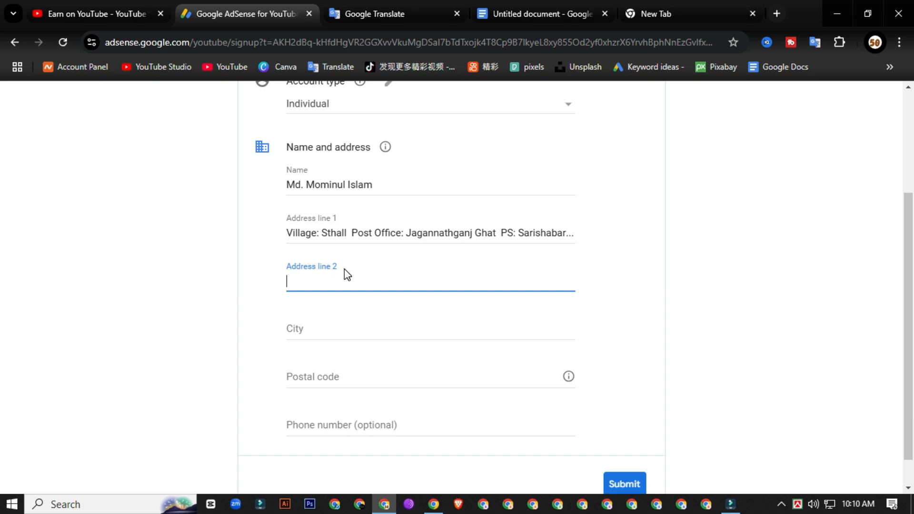
Step: Fill in the second address line and the City field, with the city name capitalised
type("m")
key("BackSpace")
type("Mobile")
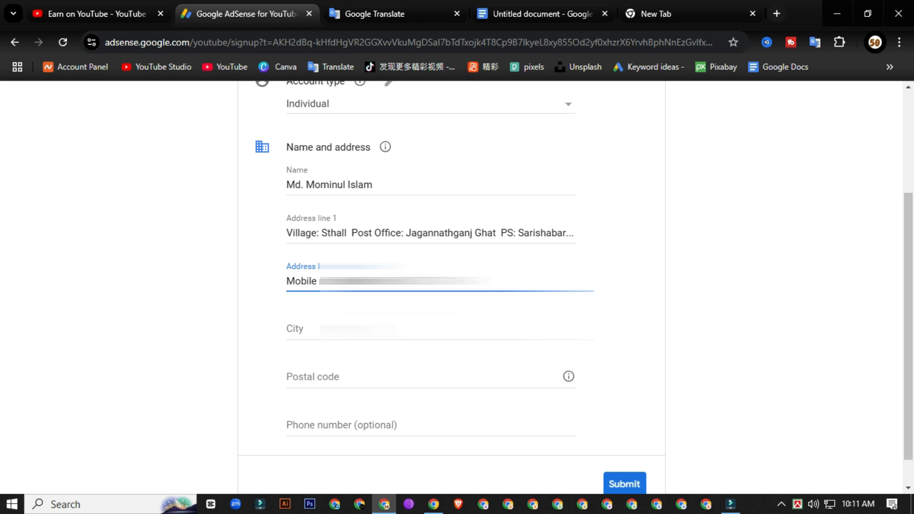
left_click(320, 330)
type("jama")
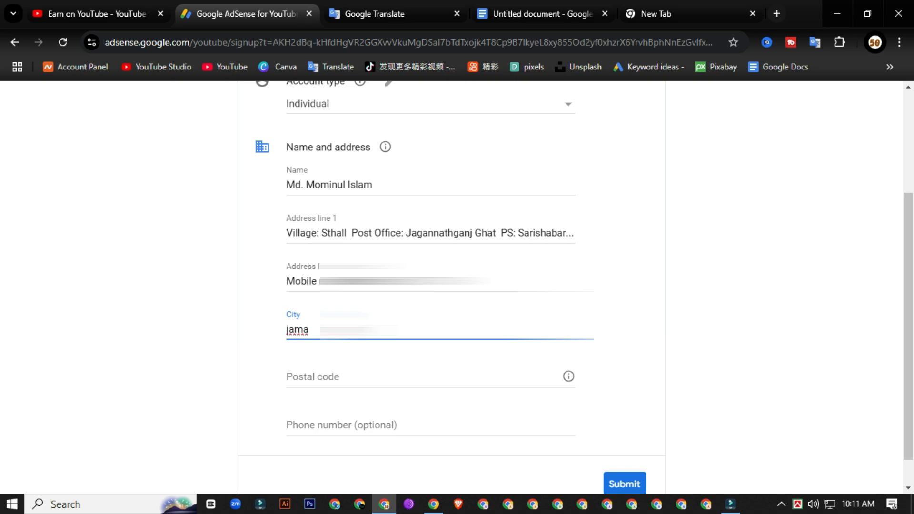
type("lpu")
left_click(291, 329)
key("BackSpace")
type("J")
Step: Enter the postal code and the phone number
left_click(309, 375)
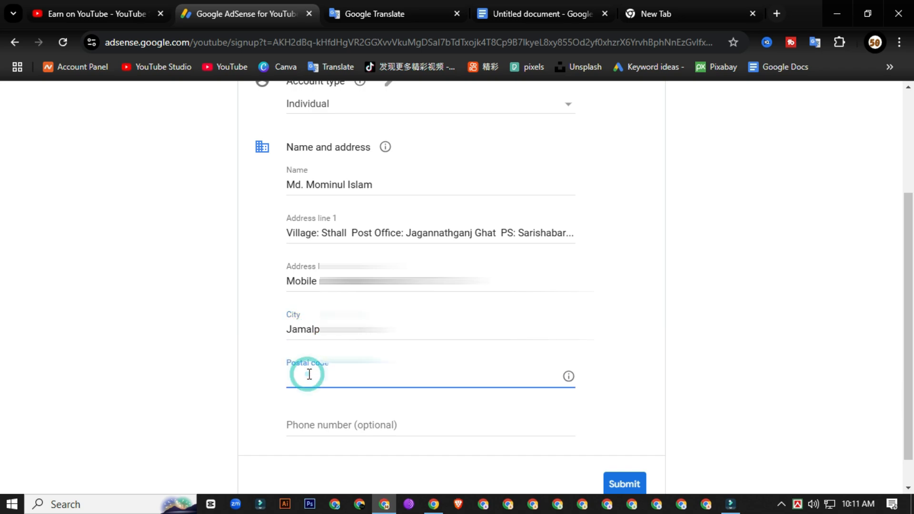
type("205")
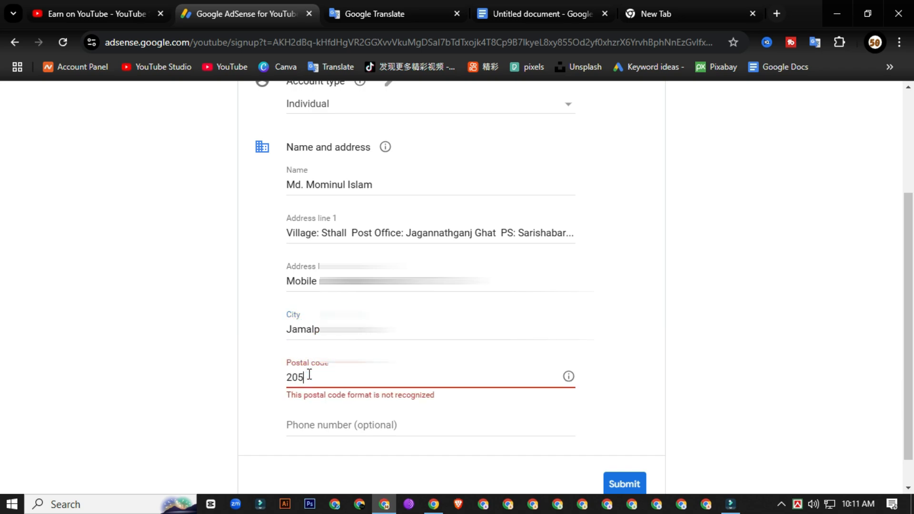
type("3")
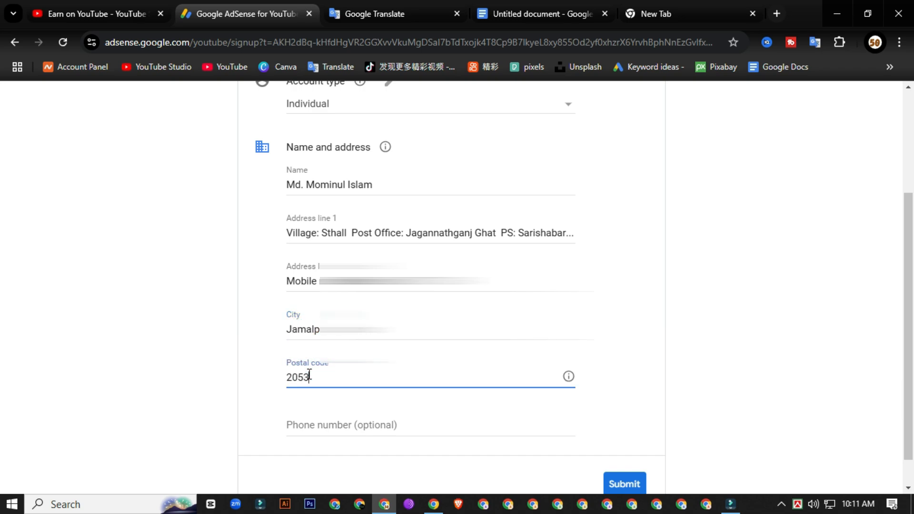
scroll(400, 416, "down", 1)
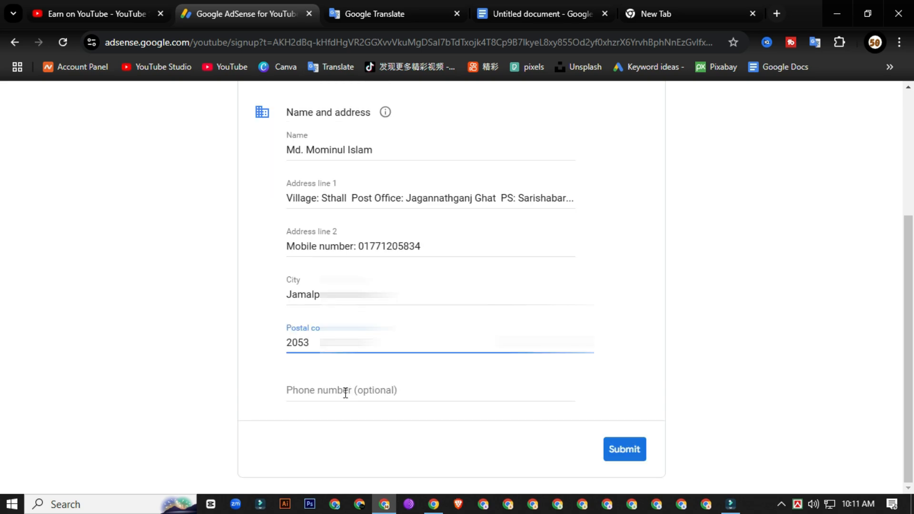
left_click(325, 389)
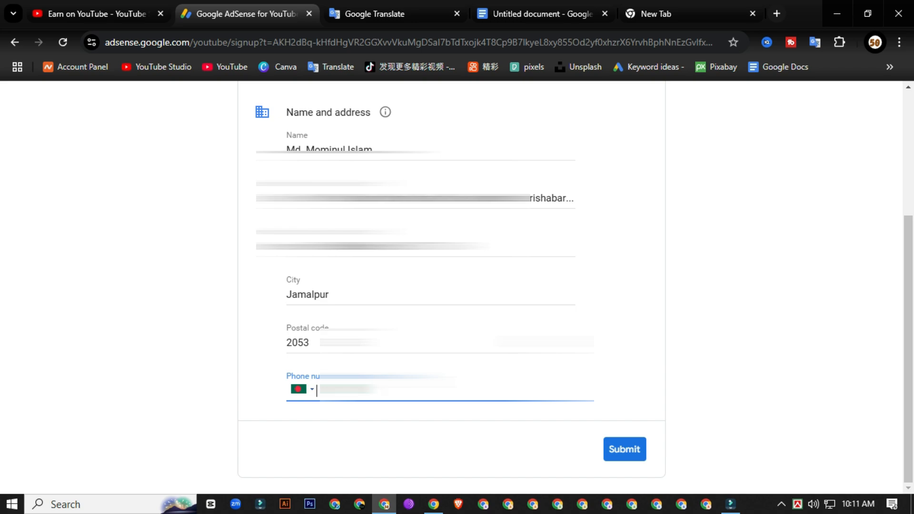
type("0")
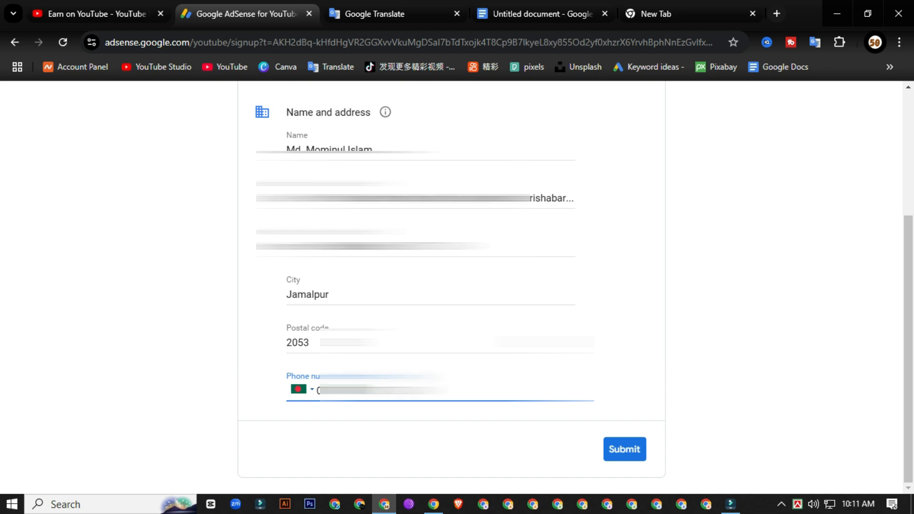
scroll(451, 286, "up", 3)
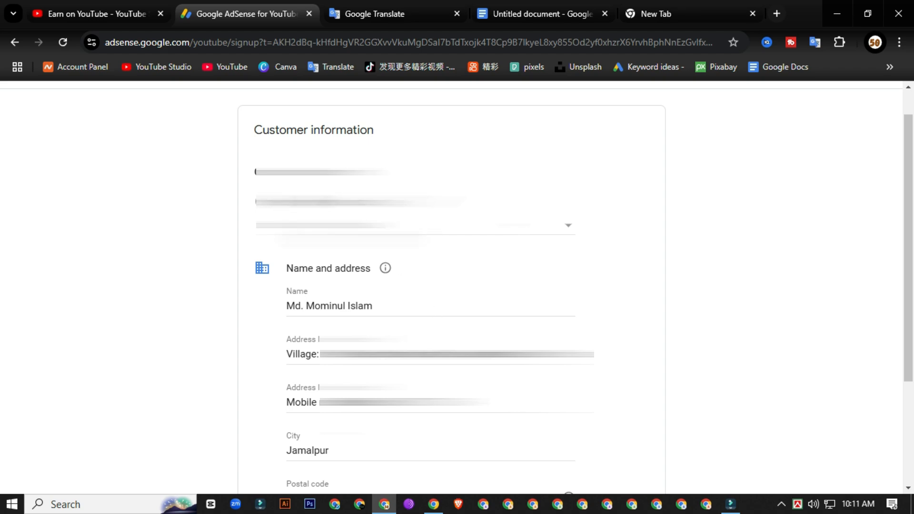
scroll(452, 286, "down", 3)
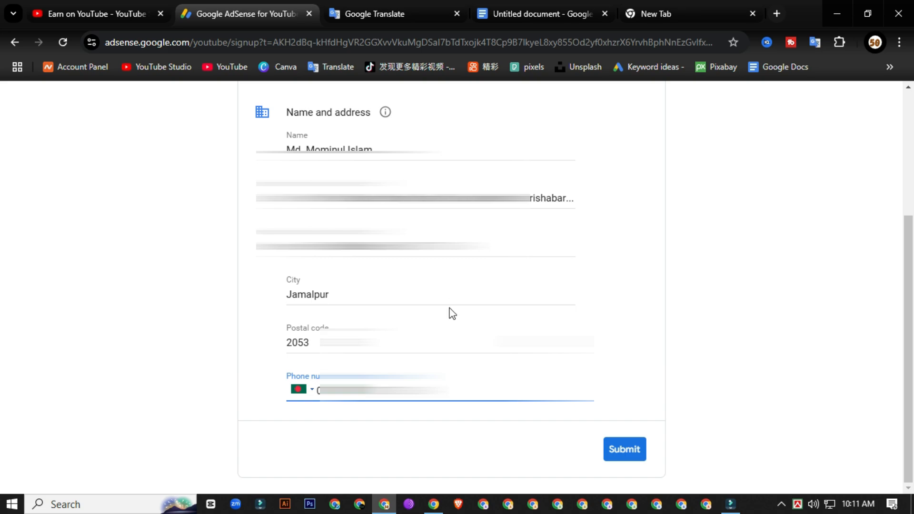
Step: Submit the account details, save the address, and redirect back to YouTube Studio
left_click(624, 457)
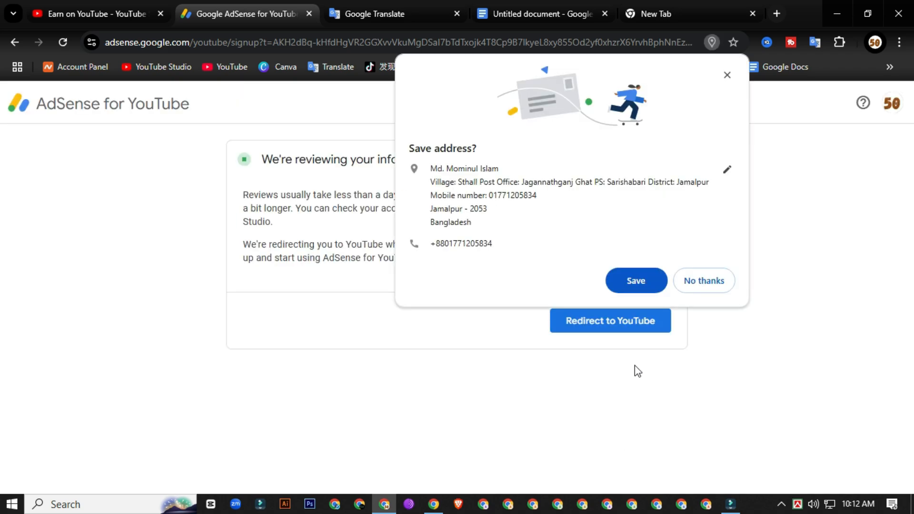
left_click(637, 280)
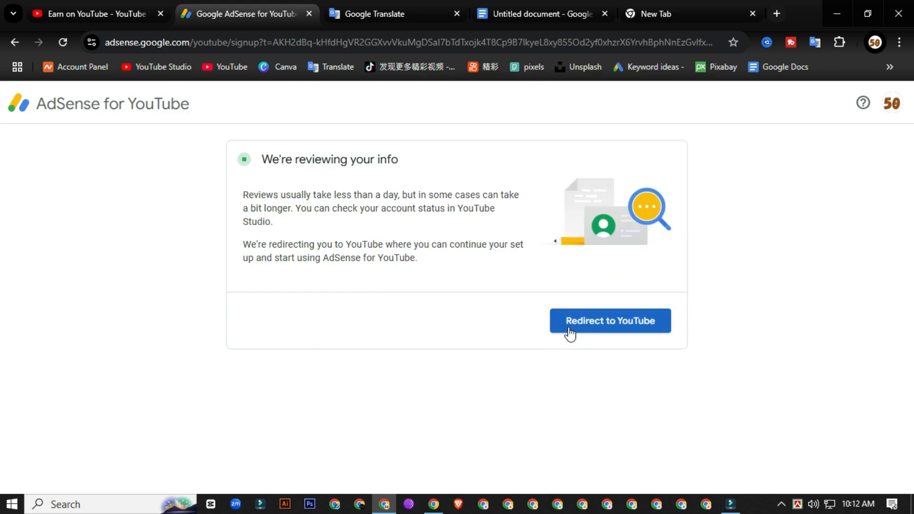
left_click(587, 331)
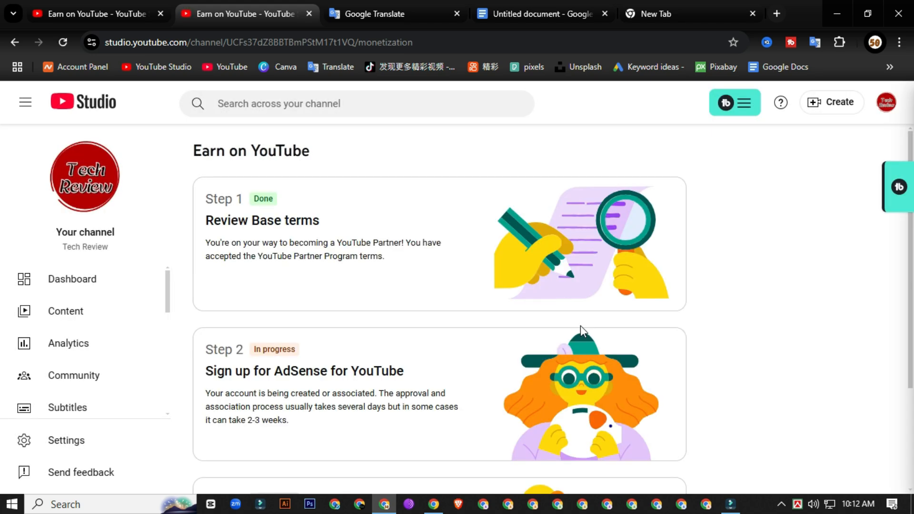
Step: Scroll the Earn on YouTube steps to confirm Step 2 reads Done
scroll(291, 255, "down", 3)
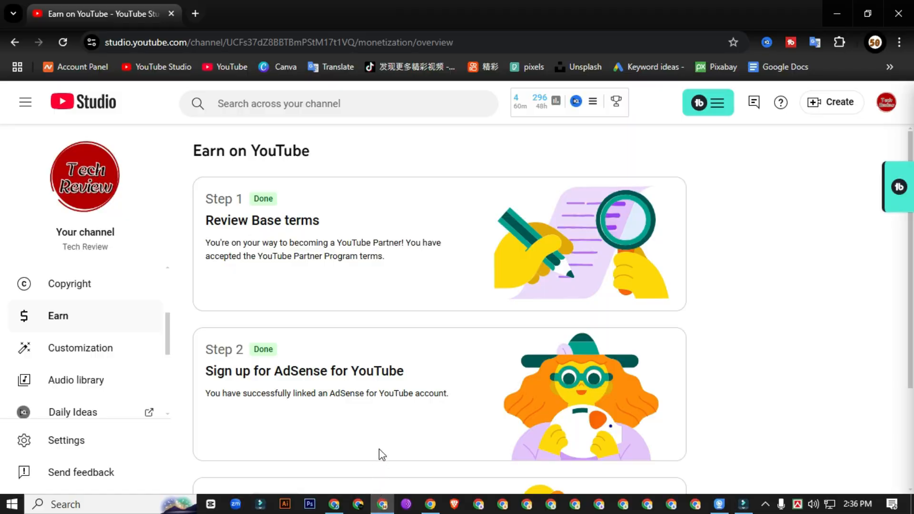
scroll(320, 320, "down", 3)
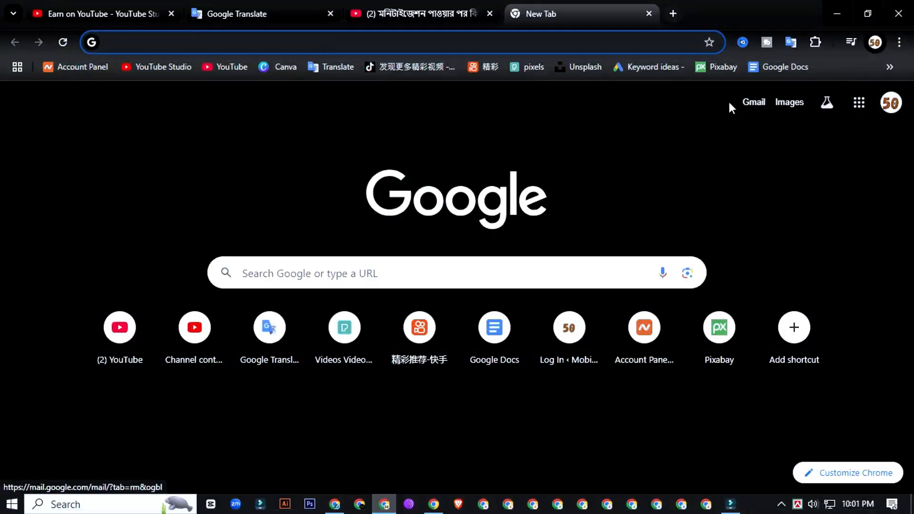
Step: Open Gmail and read the 'Welcome to the YouTube Partner Program' email
left_click(752, 101)
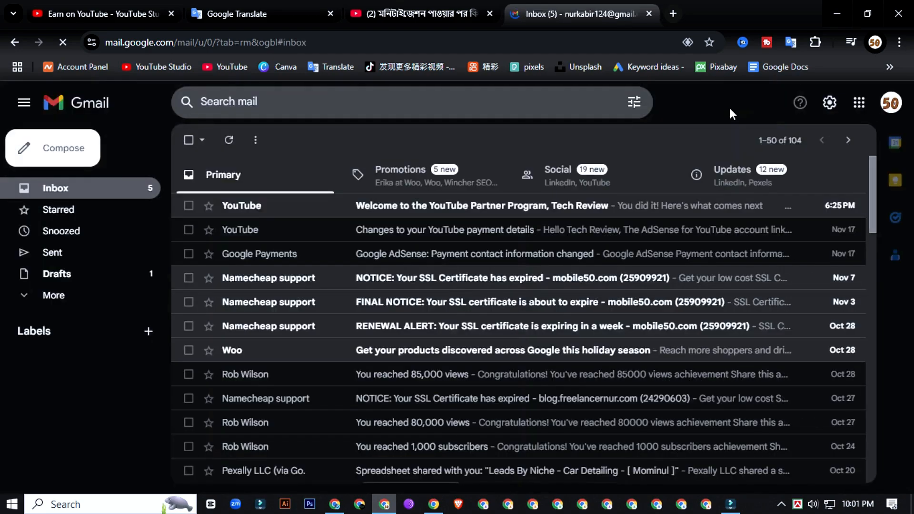
left_click(462, 205)
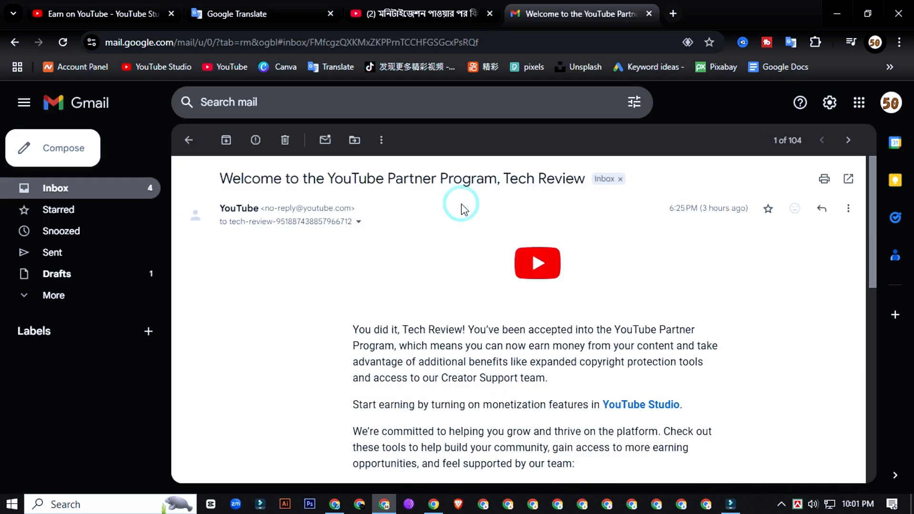
scroll(490, 310, "down", 10)
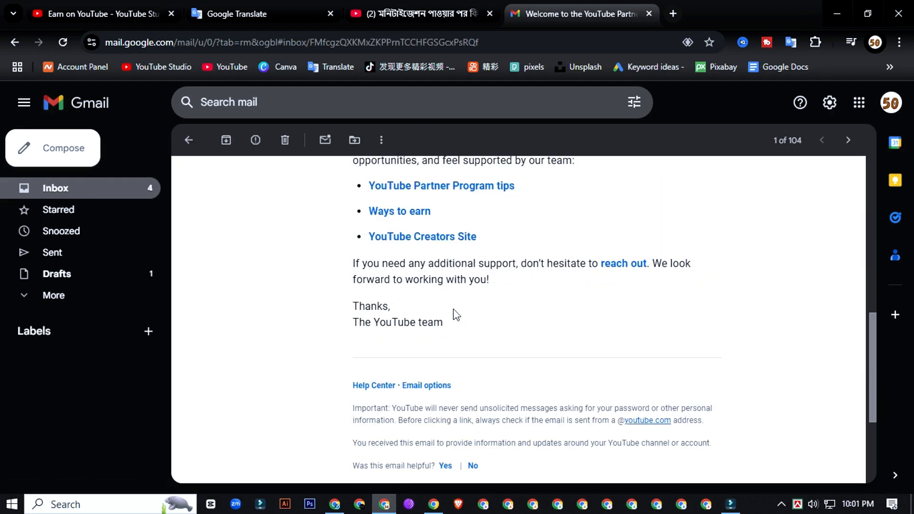
scroll(453, 309, "down", 4)
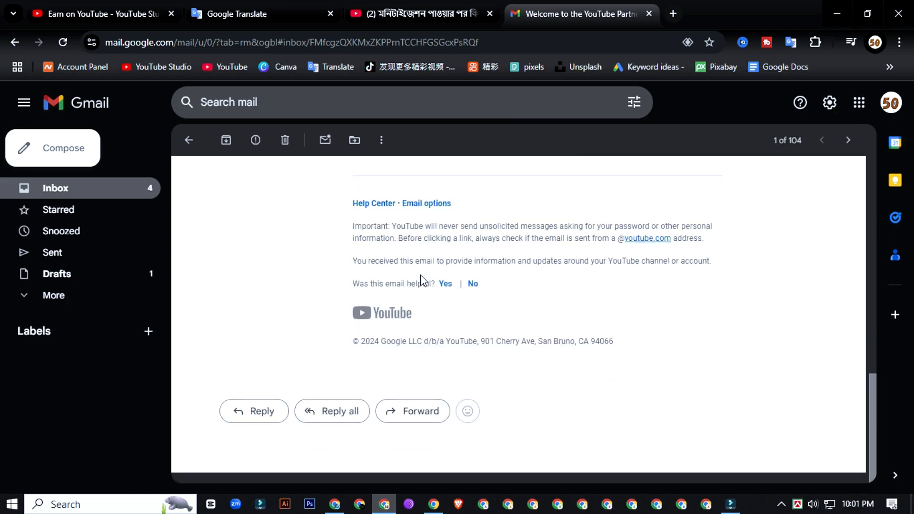
scroll(420, 281, "up", 15)
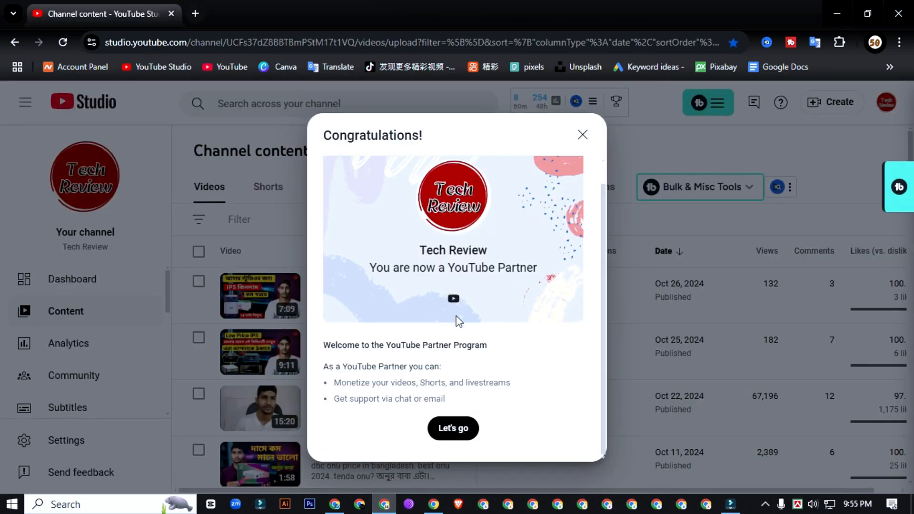
Step: Dismiss the Congratulations dialog to reach Earn on YouTube, listing Watch Page Ads and Shorts Feed Ads
scroll(475, 304, "up", 1)
scroll(477, 306, "down", 1)
left_click(462, 431)
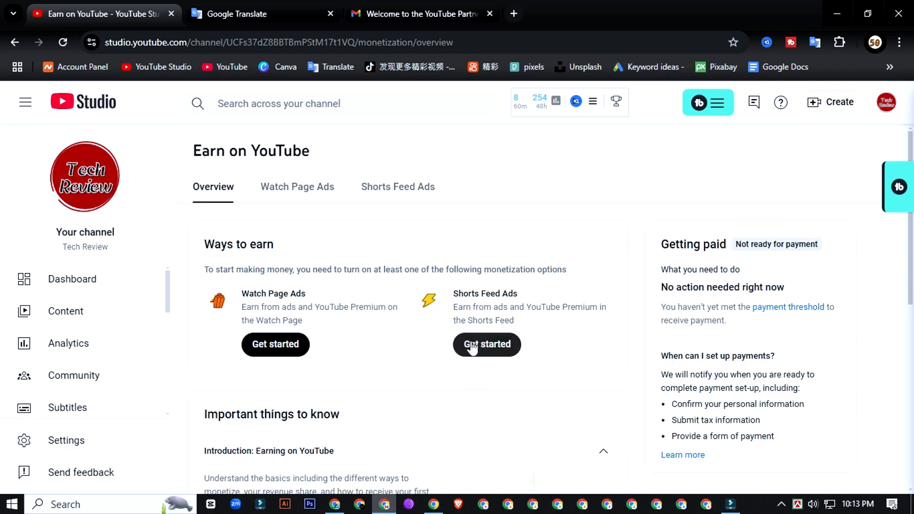
Step: Start the Watch Page Ads setup and bring up the Review Watch Page terms dialog
left_click(277, 345)
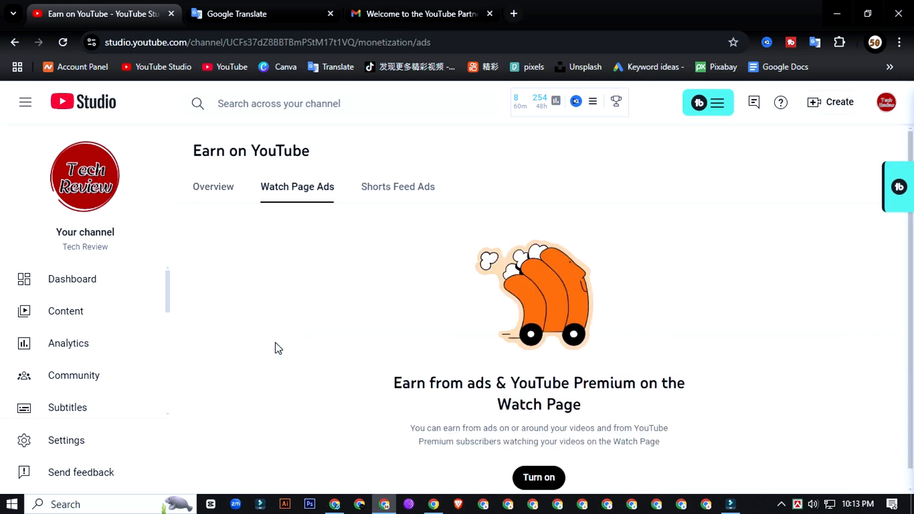
scroll(367, 250, "down", 1)
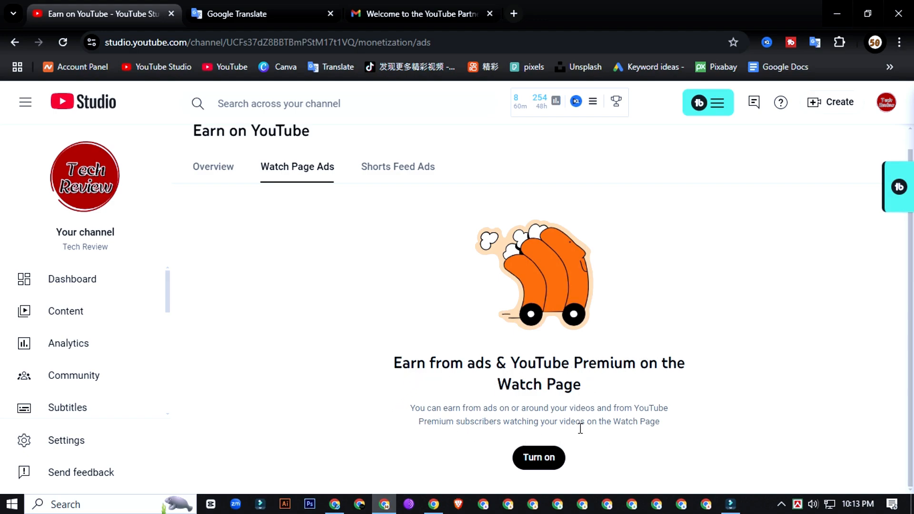
left_click(539, 459)
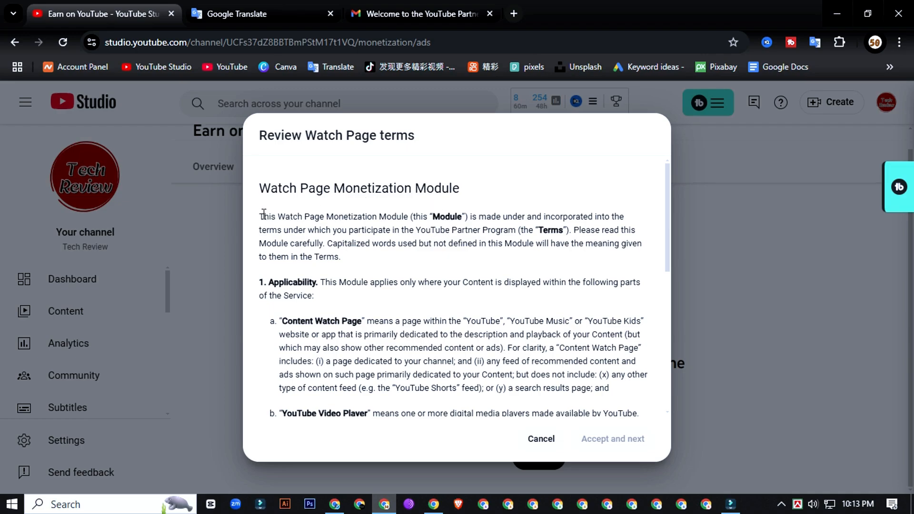
Step: Accept the Watch Page terms and keep the default ad formats with mid-roll ads on
left_click_drag(261, 216, 529, 414)
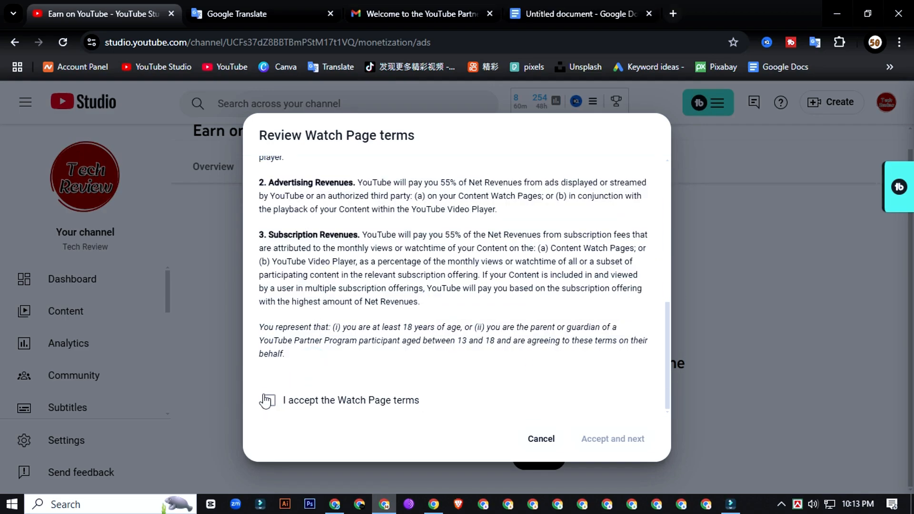
left_click(269, 401)
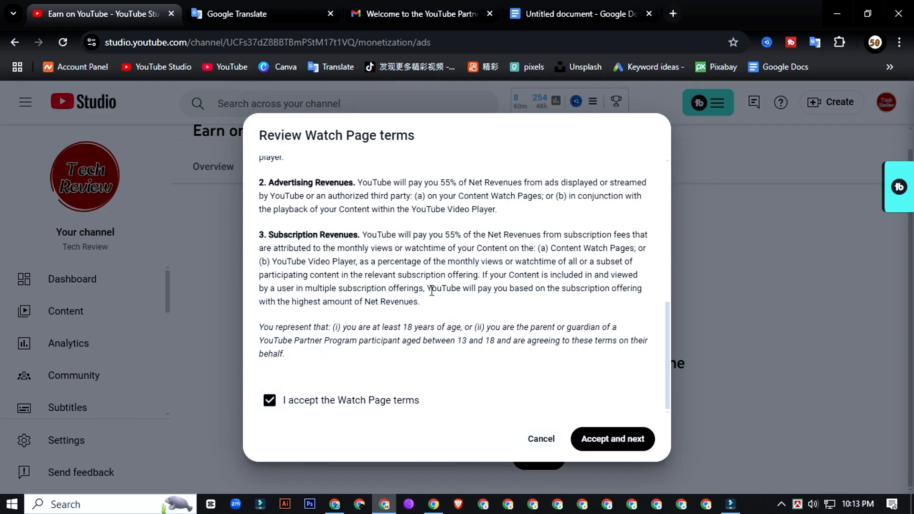
left_click(612, 443)
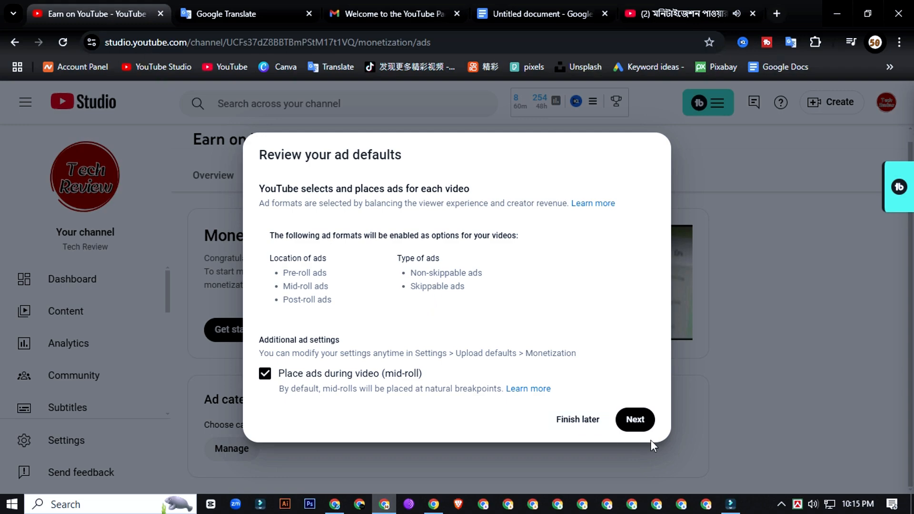
left_click(643, 421)
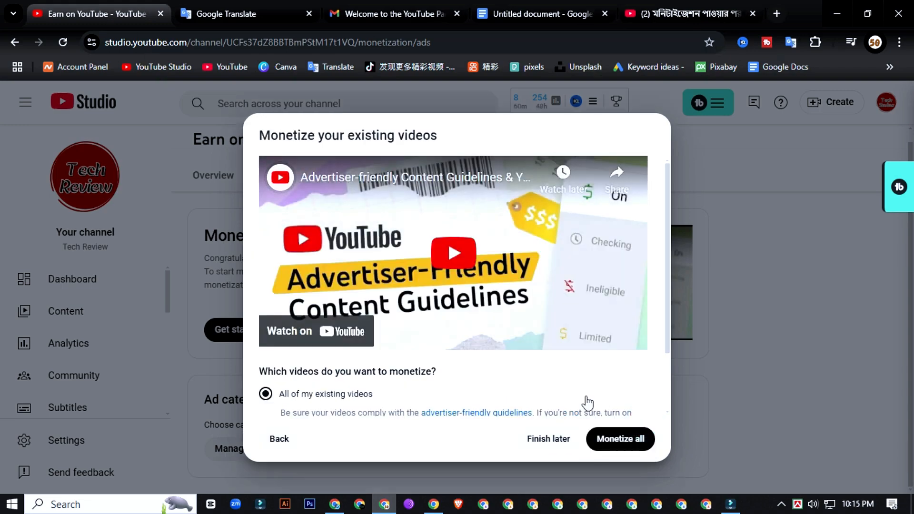
Step: Keep 'All of my existing videos' selected and monetize them all
scroll(476, 372, "down", 2)
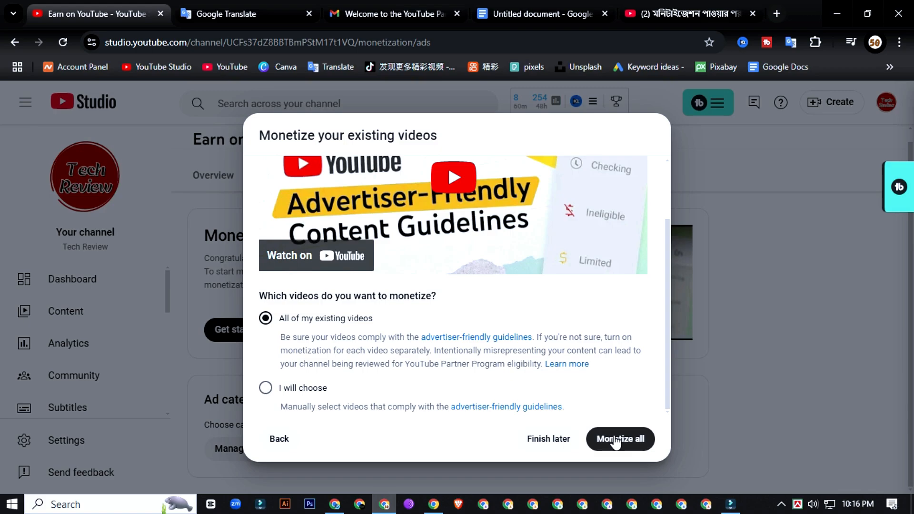
left_click(616, 441)
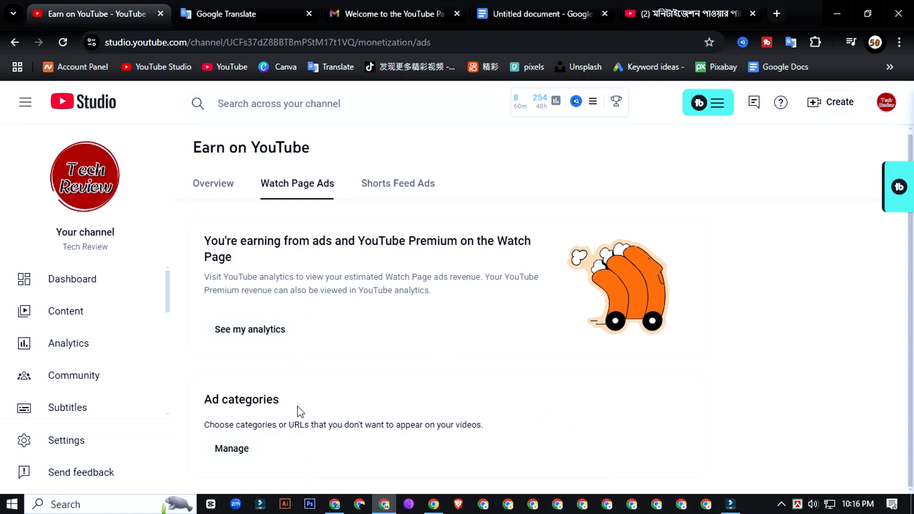
Step: Review the Watch Page revenue analytics, then go back to Earn showing Watch Page Ads Active
left_click(250, 333)
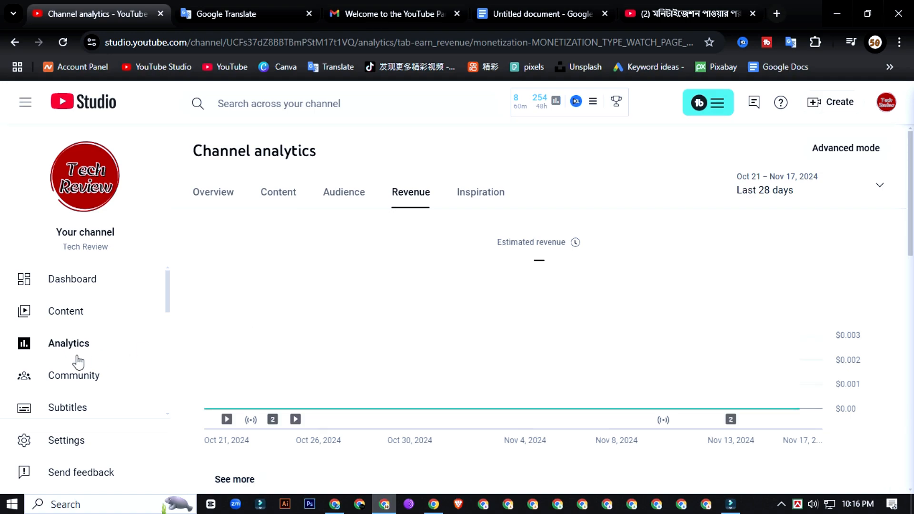
scroll(77, 369, "down", 5)
scroll(89, 373, "up", 3)
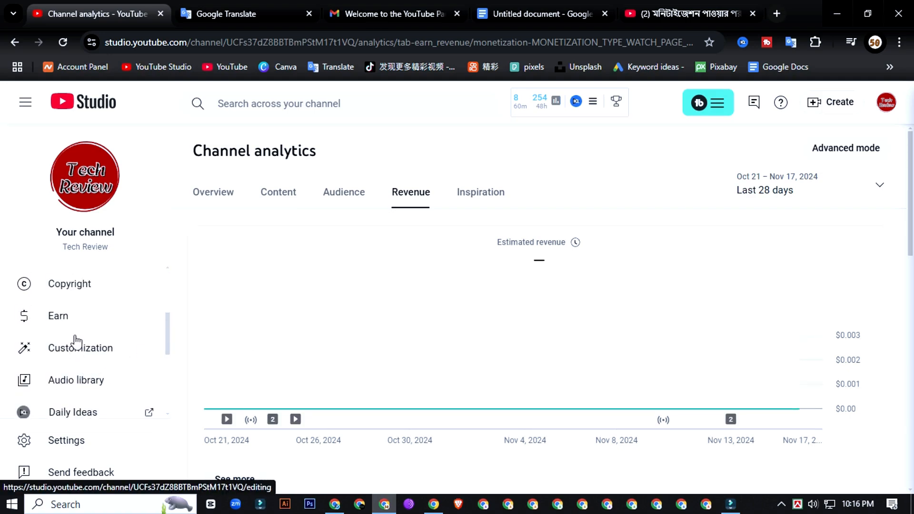
left_click(68, 318)
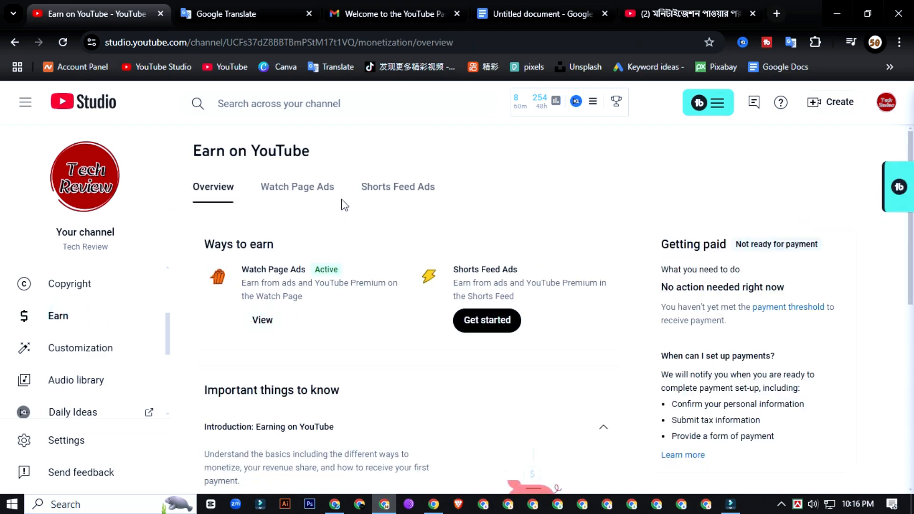
Step: Open the Shorts Feed Ads setup and begin turning Shorts Feed ads on
left_click(471, 320)
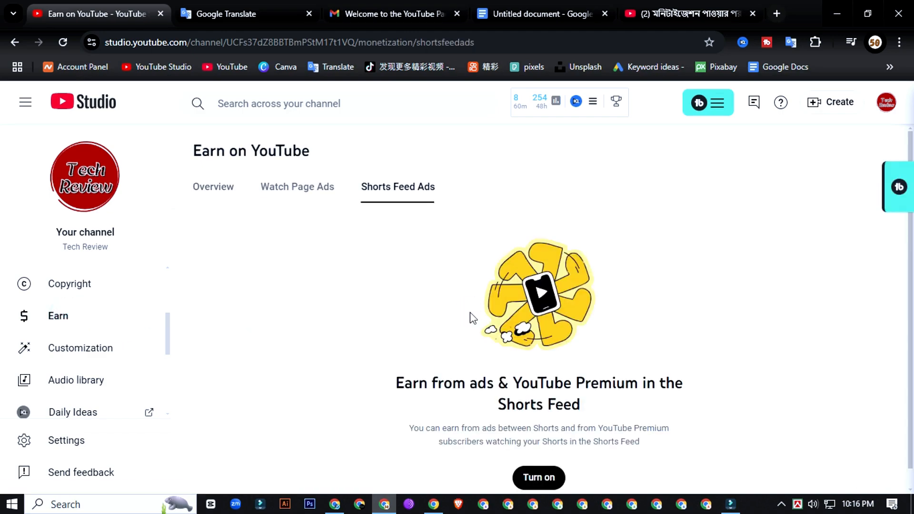
scroll(347, 312, "down", 1)
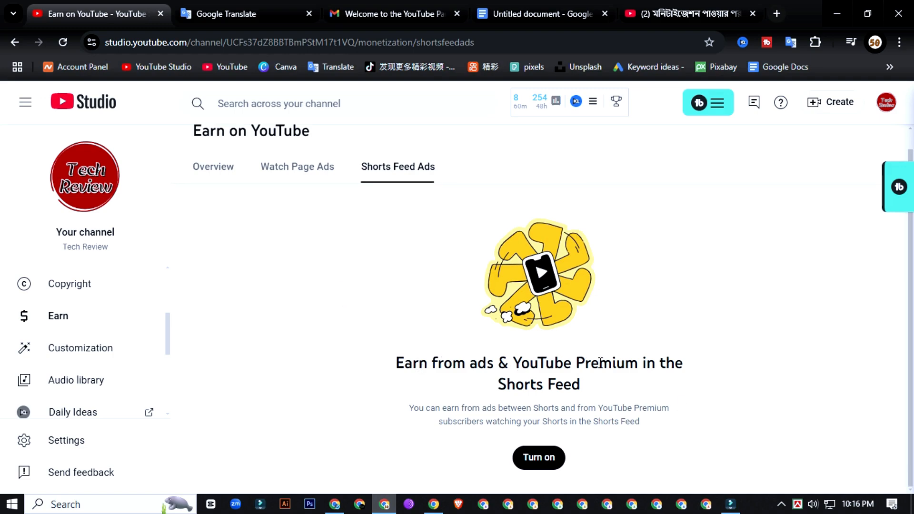
left_click(539, 458)
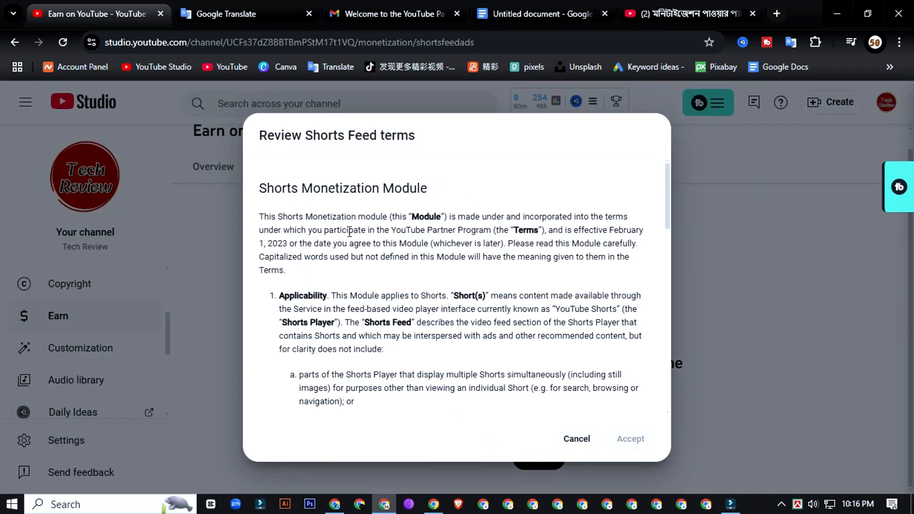
Step: Read through the Shorts Feed terms, tick the acceptance box and accept them
scroll(341, 239, "down", 15)
scroll(297, 279, "up", 7)
scroll(297, 280, "up", 3)
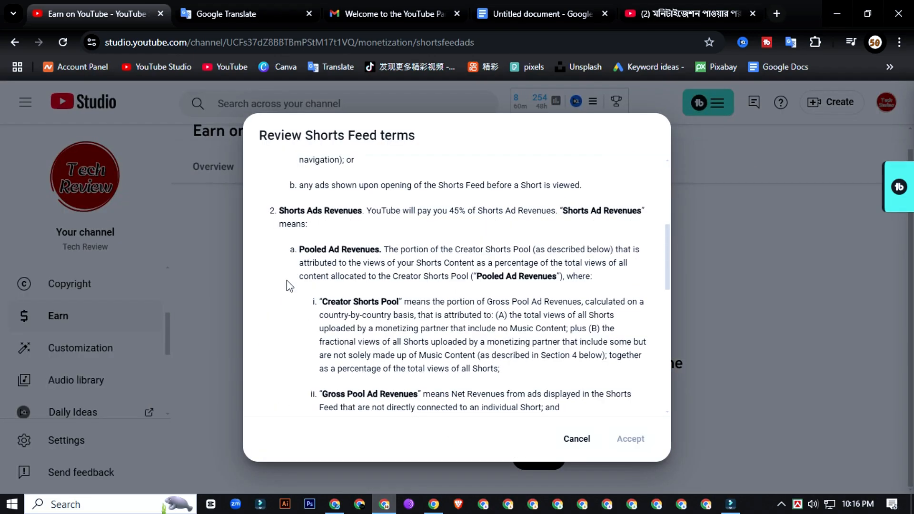
scroll(292, 255, "up", 5)
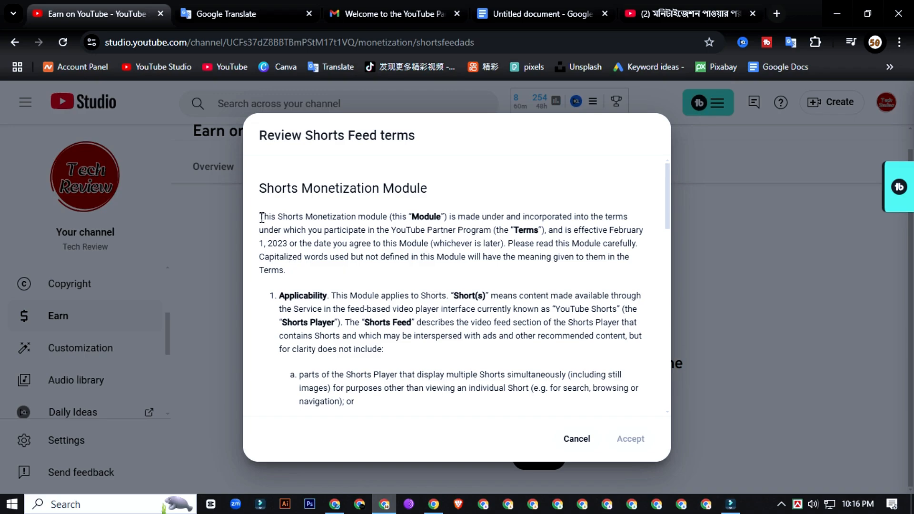
left_click_drag(262, 218, 445, 405)
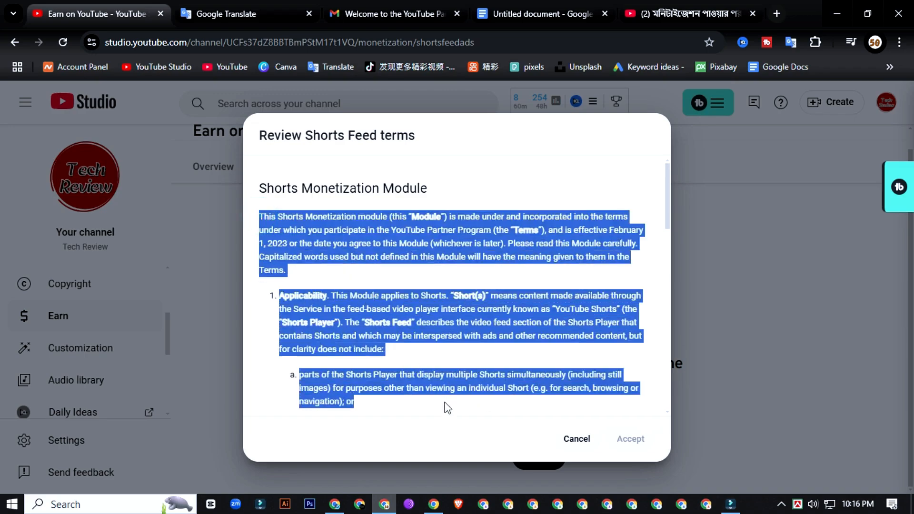
left_click(313, 298)
scroll(356, 313, "down", 15)
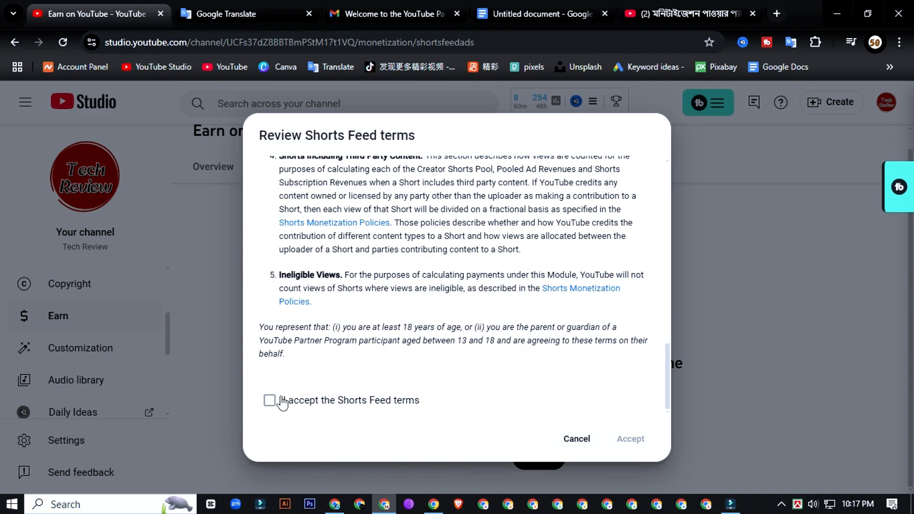
left_click(270, 401)
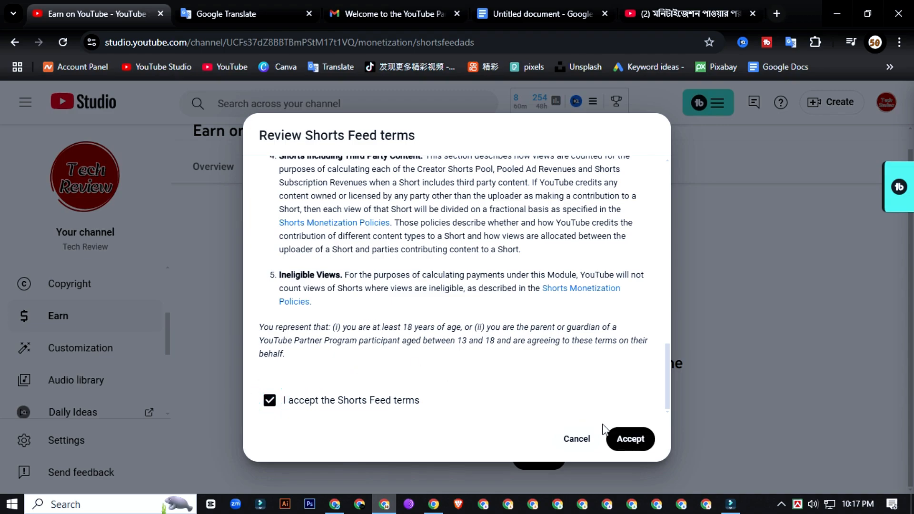
left_click(621, 439)
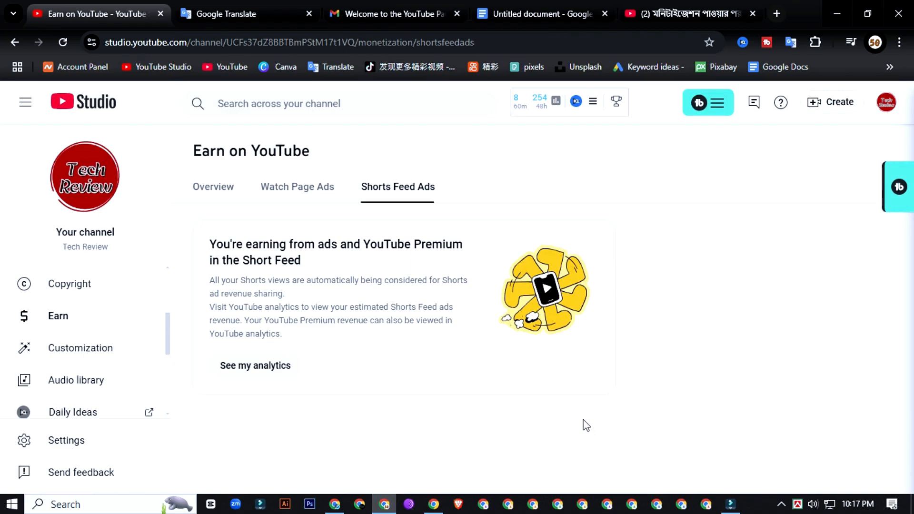
Step: Check the estimated Shorts Feed ad revenue, then return to Earn showing both ad types Active
left_click(267, 367)
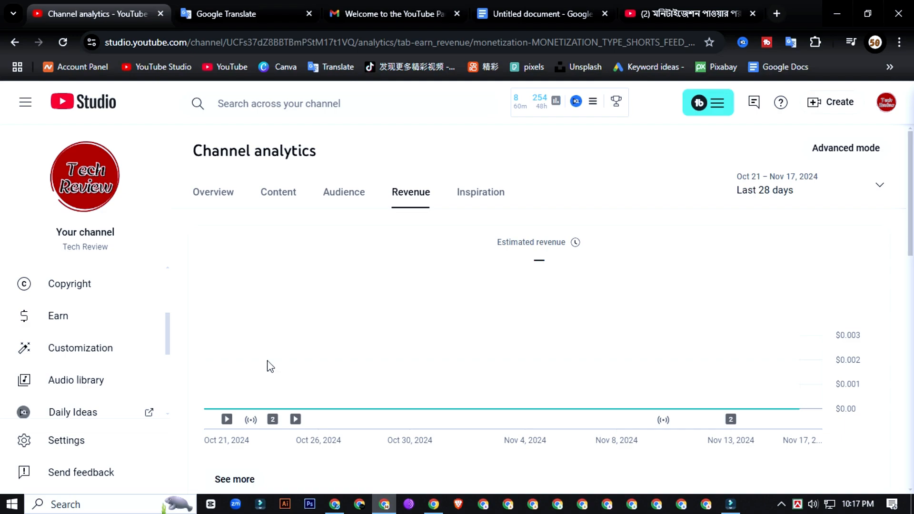
left_click(78, 316)
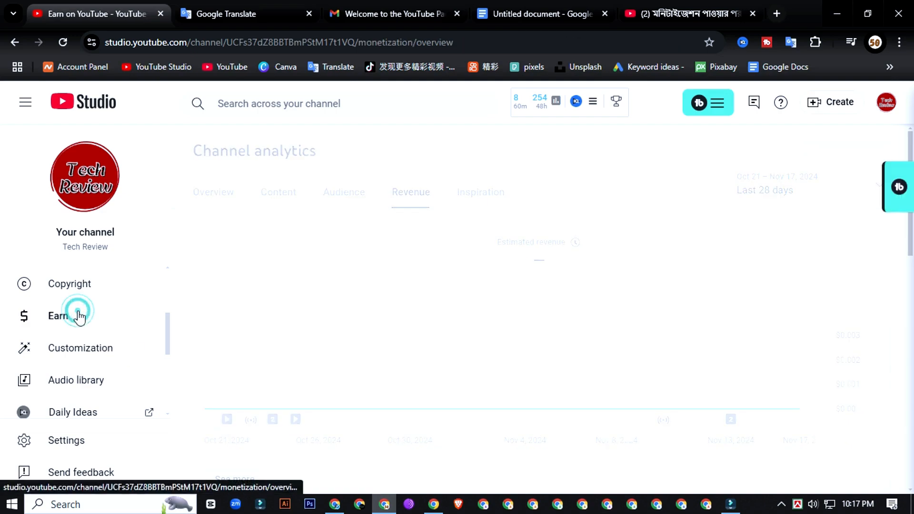
scroll(250, 290, "up", 4)
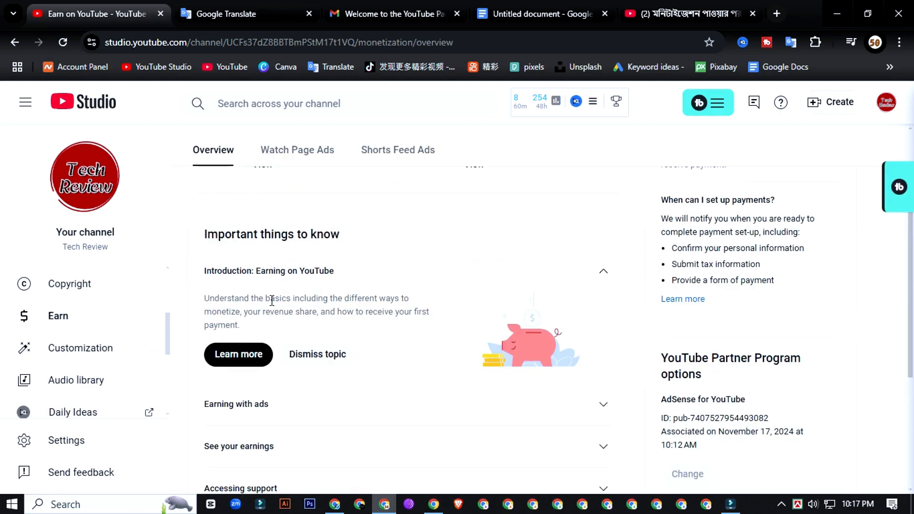
scroll(277, 310, "up", 3)
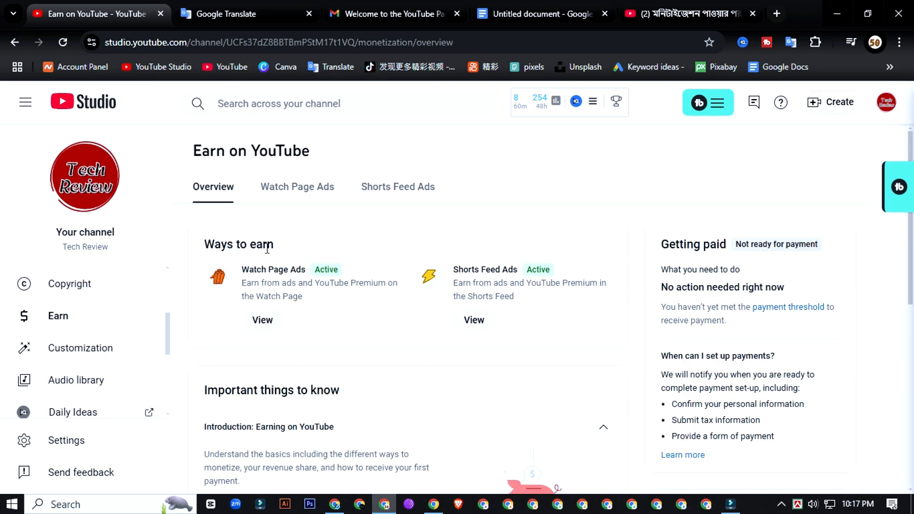
scroll(84, 305, "up", 3)
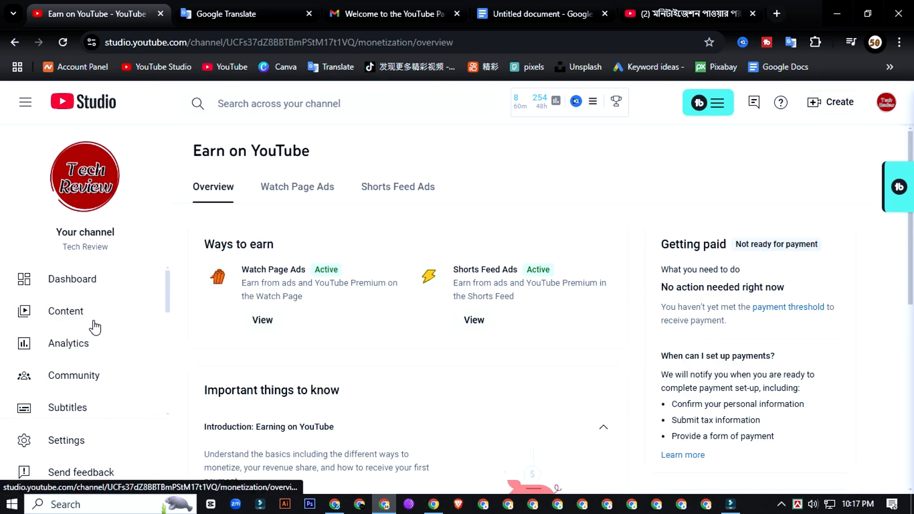
Step: Browse Channel content, with monetization On for every video, and open 'my first vlog video' details
left_click(72, 312)
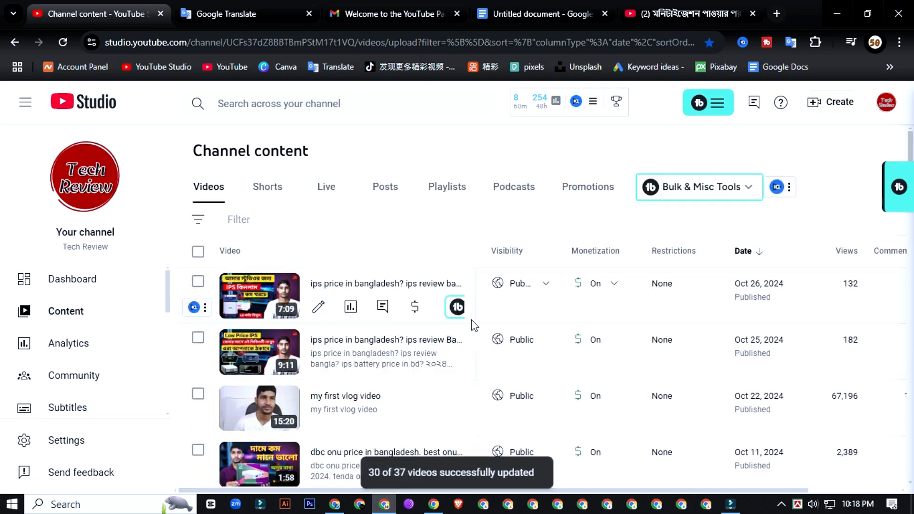
scroll(553, 334, "down", 3)
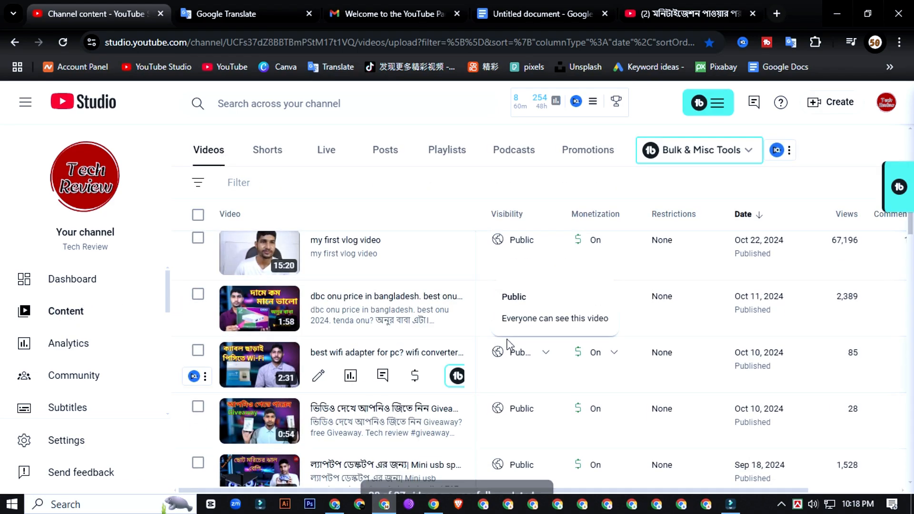
scroll(562, 338, "up", 3)
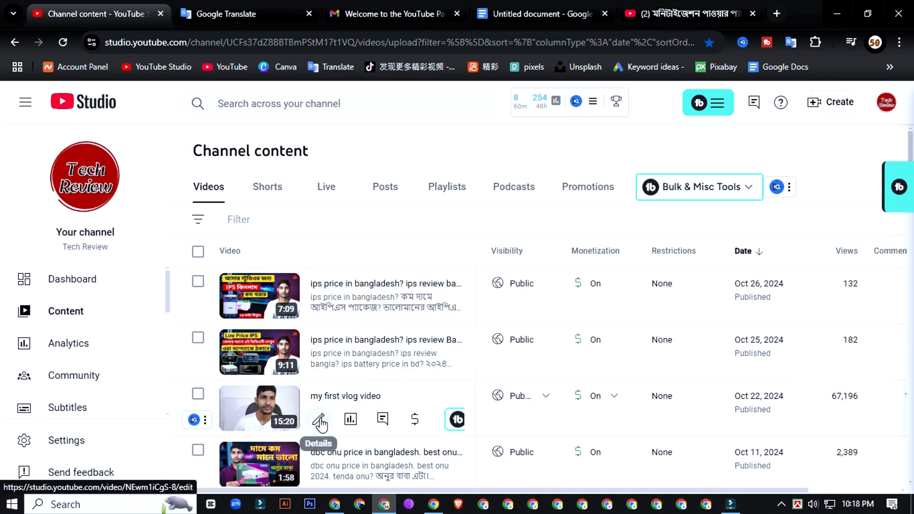
left_click(319, 421)
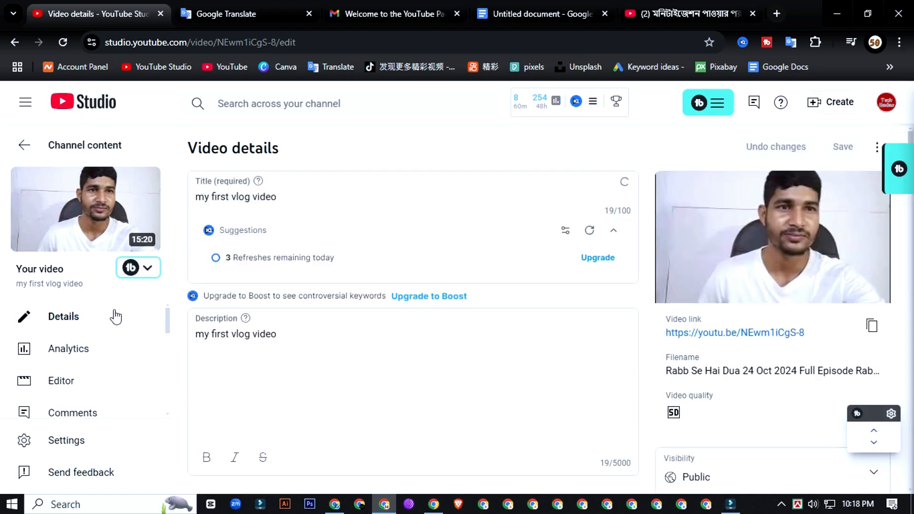
Step: Set monetization Off for 'my first vlog video', save it, and go back to Channel content
scroll(109, 324, "down", 3)
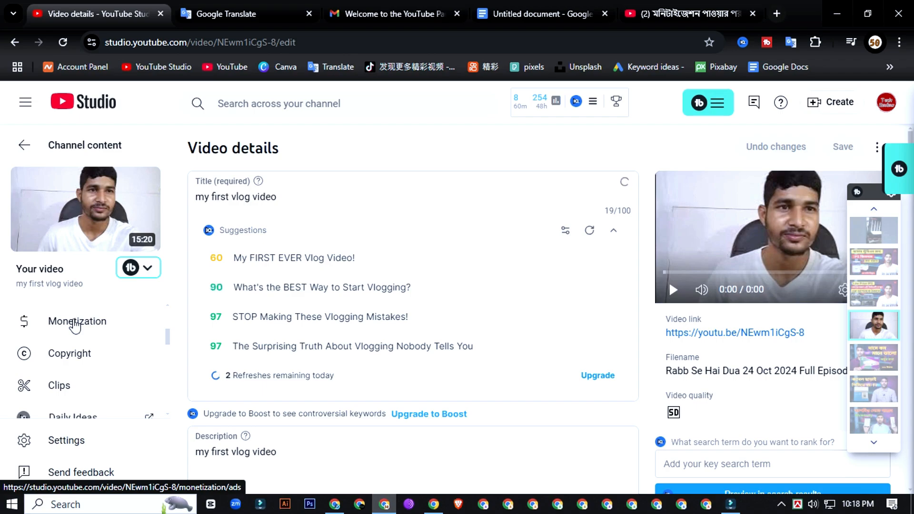
left_click(74, 322)
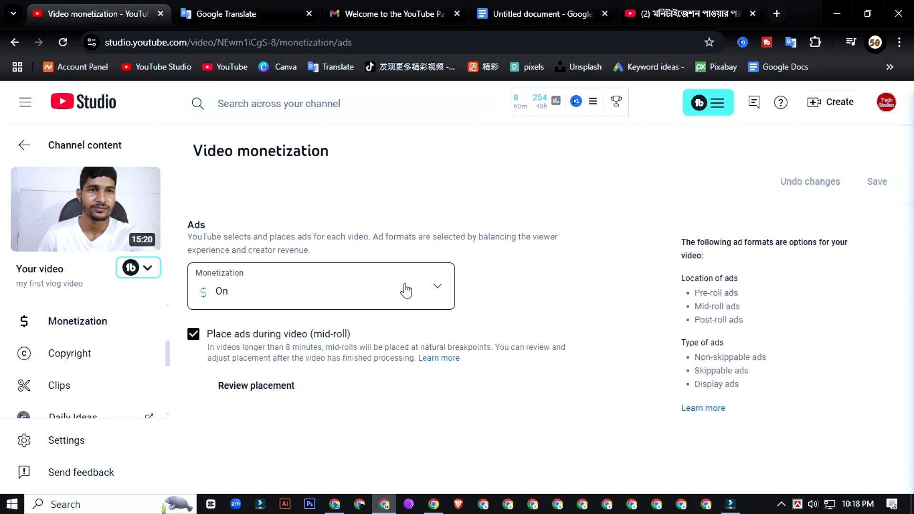
left_click(439, 289)
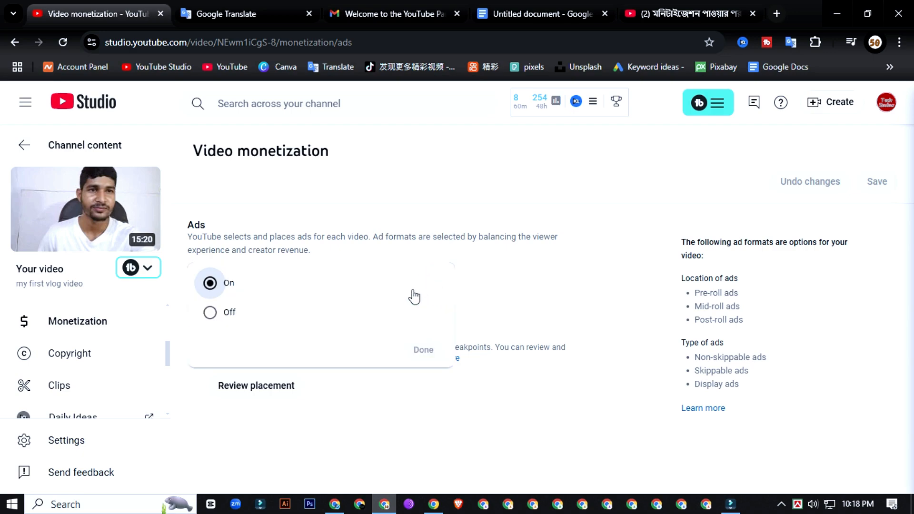
left_click(210, 313)
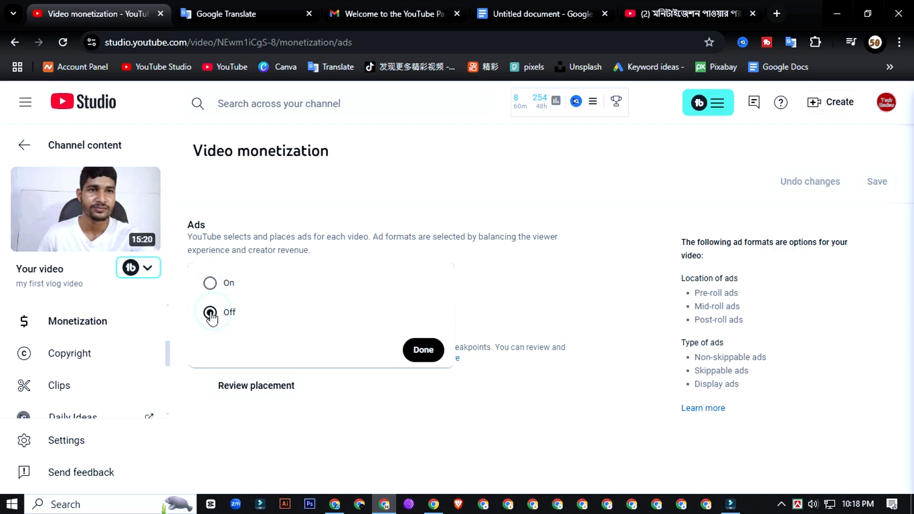
left_click(423, 351)
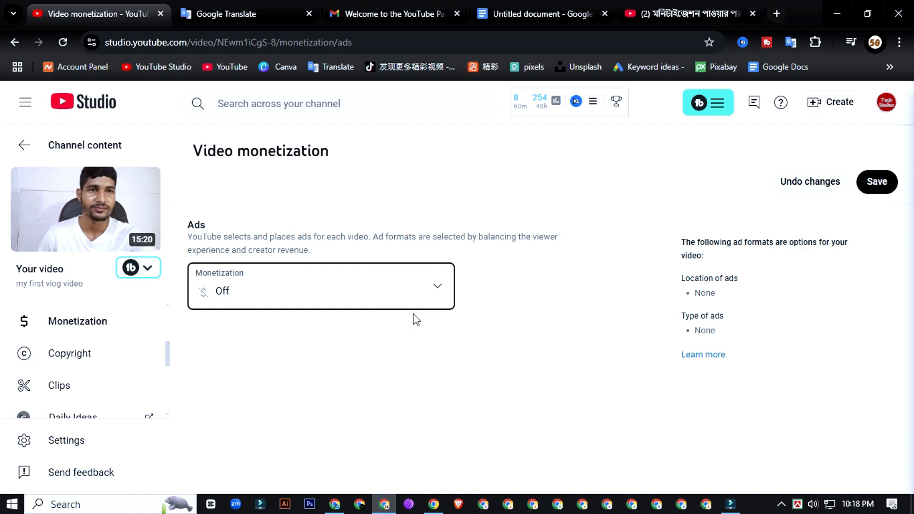
left_click(878, 185)
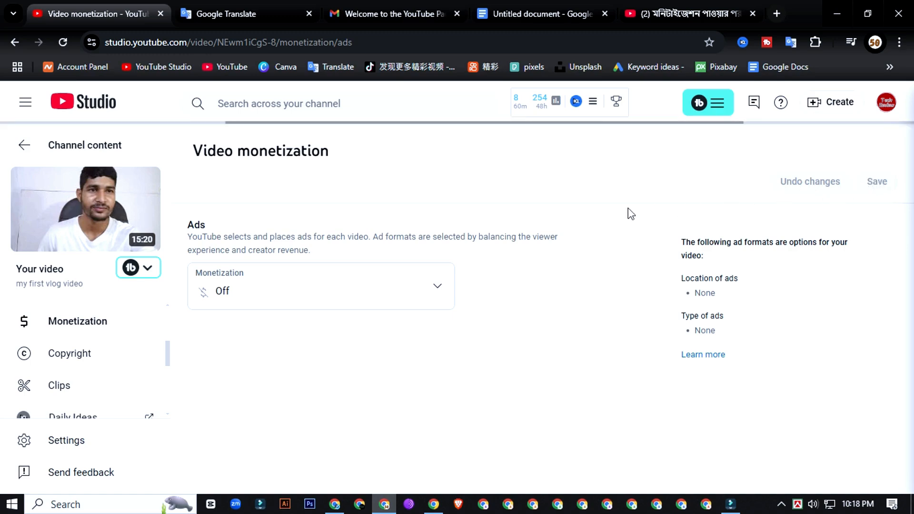
left_click(22, 146)
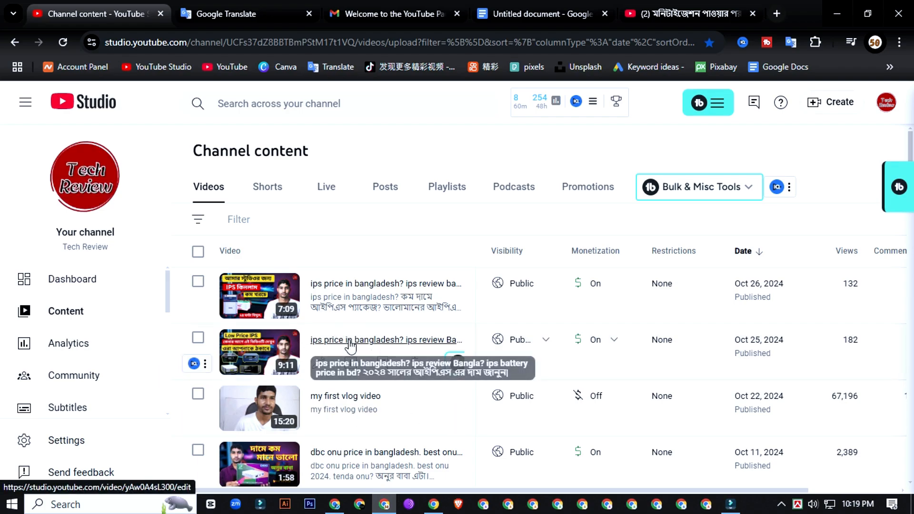
scroll(353, 341, "down", 3)
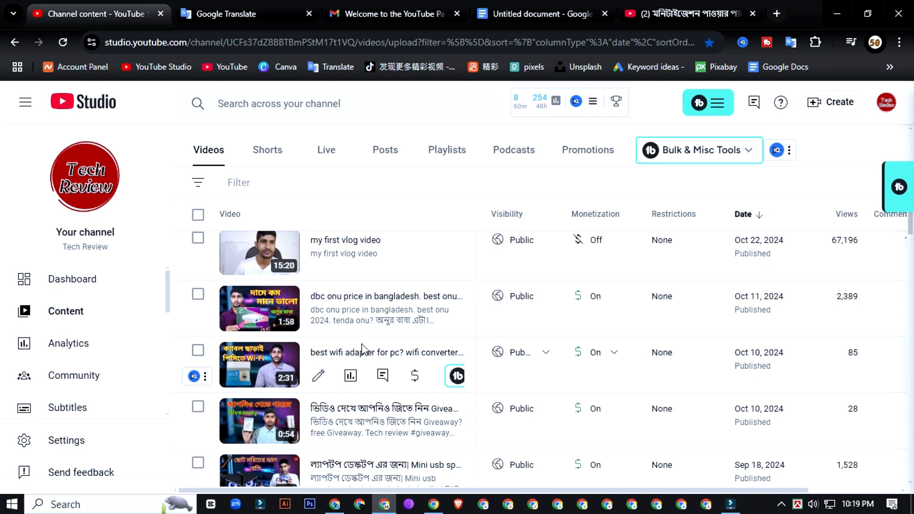